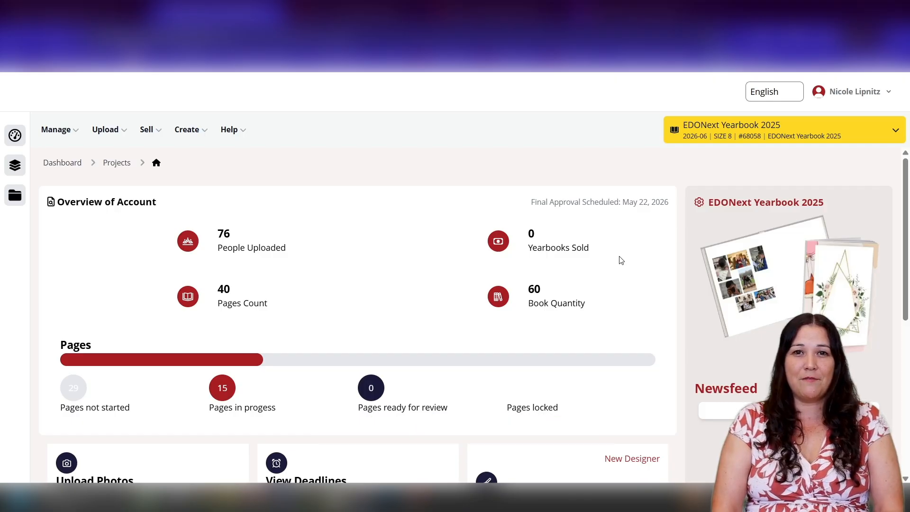
Step: Open the page designer for the EDONext Yearbook 2025 project from the dashboard
{"action": "scroll", "coordinate": [621, 261], "scroll_direction": "down", "scroll_amount": 1}
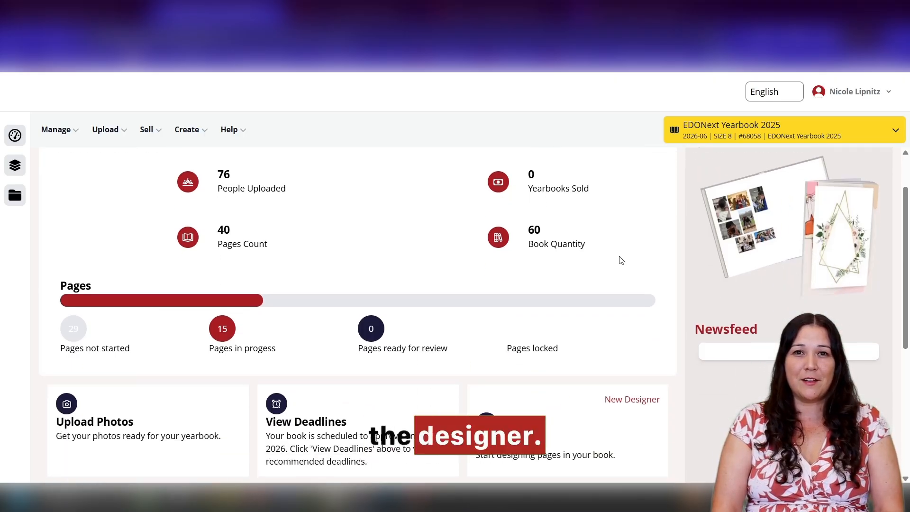
{"action": "scroll", "coordinate": [621, 260], "scroll_direction": "down", "scroll_amount": 2}
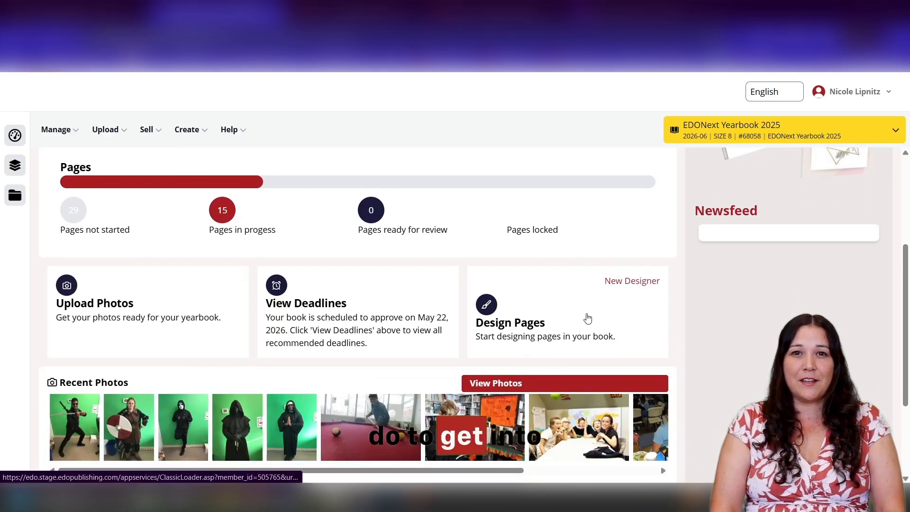
{"action": "left_click", "coordinate": [533, 298]}
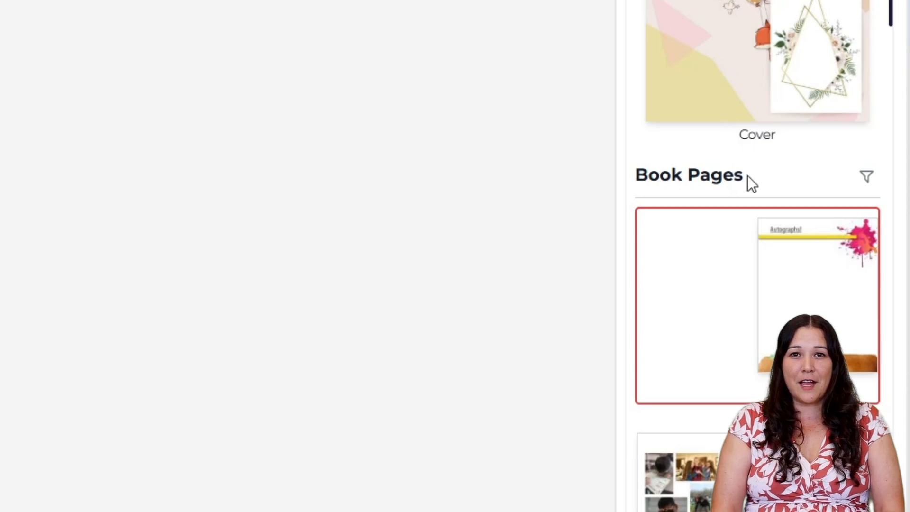
{"action": "scroll", "coordinate": [748, 177], "scroll_direction": "down", "scroll_amount": 10}
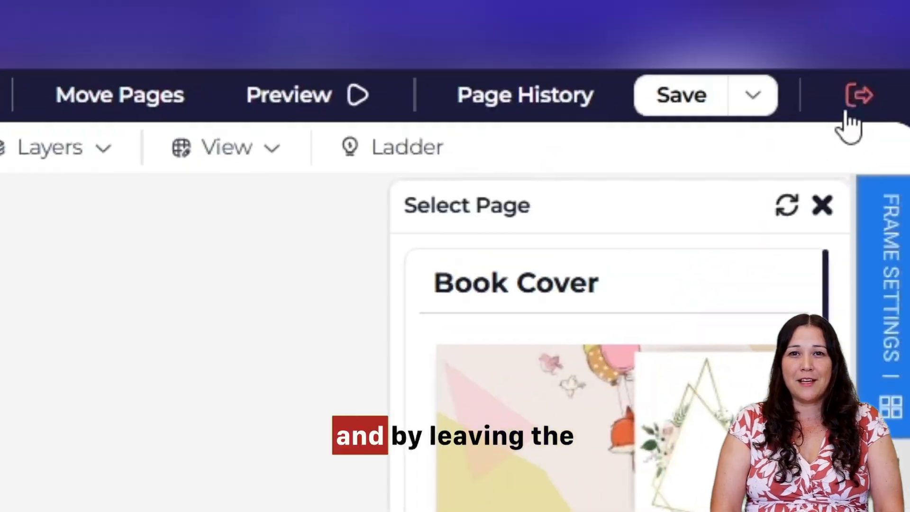
{"action": "left_click", "coordinate": [846, 116]}
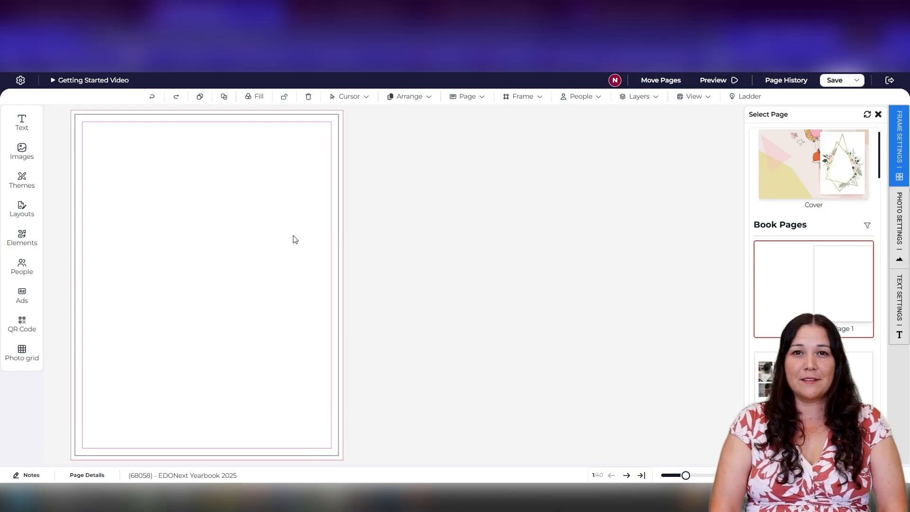
{"action": "left_click_drag", "start_coordinate": [686, 476], "coordinate": [719, 476]}
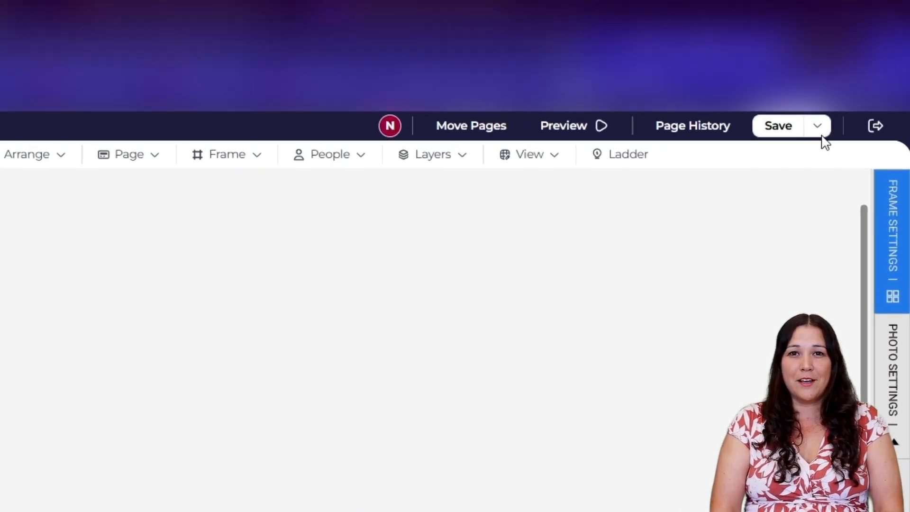
{"action": "left_click", "coordinate": [725, 169]}
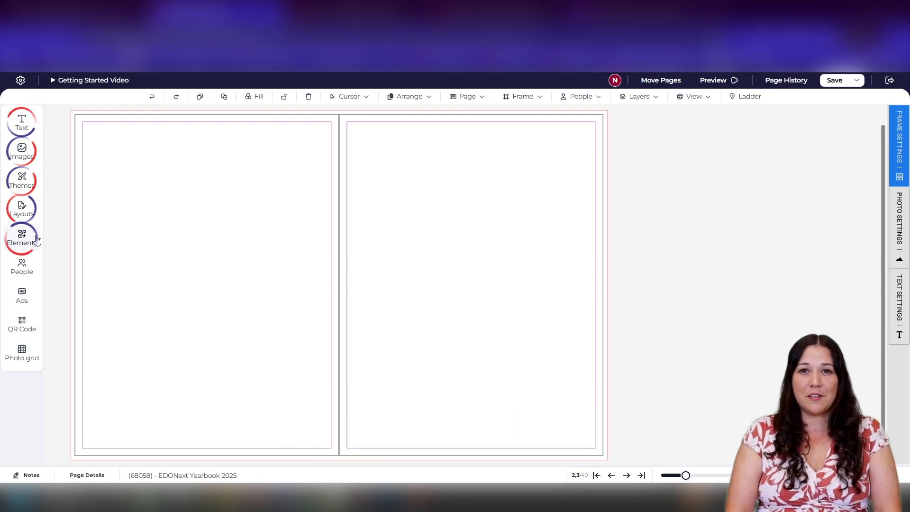
Step: Insert a default body text box in 16 pt Arial on page 2 and shift it slightly up and left
{"action": "left_click", "coordinate": [24, 122]}
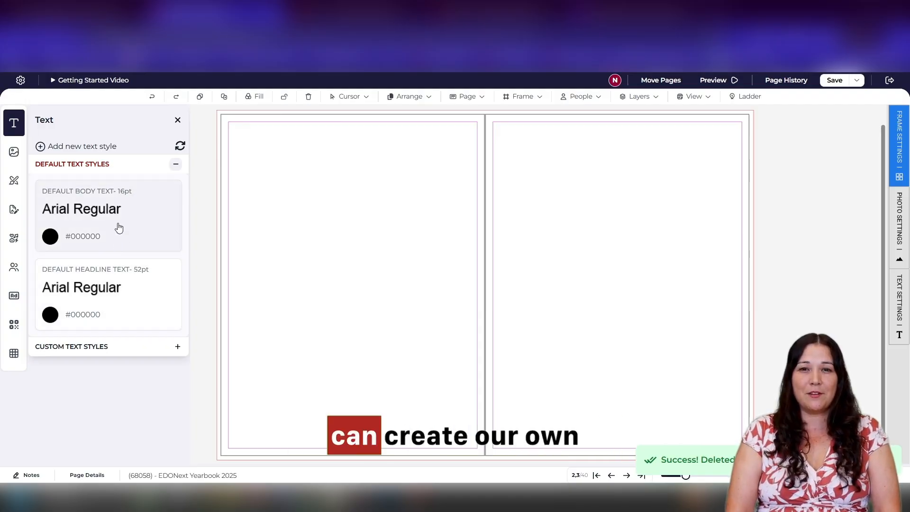
{"action": "left_click", "coordinate": [98, 218]}
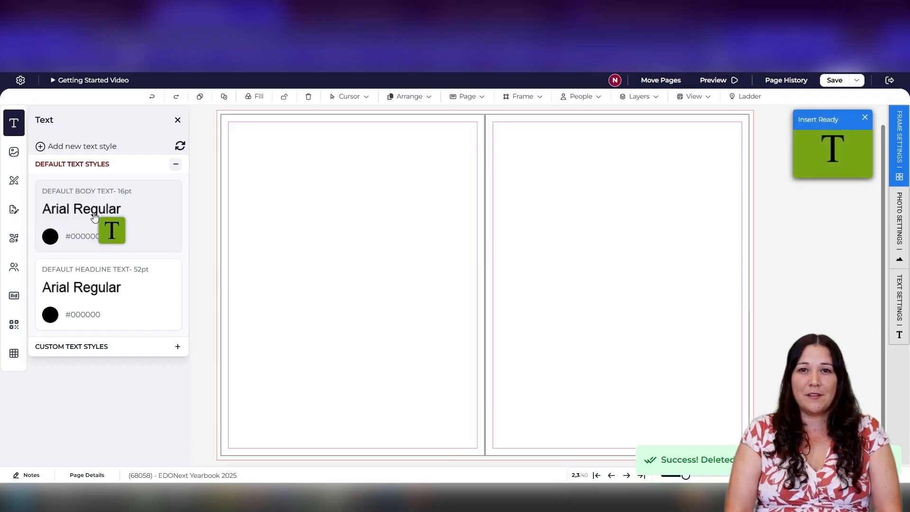
{"action": "left_click", "coordinate": [314, 195]}
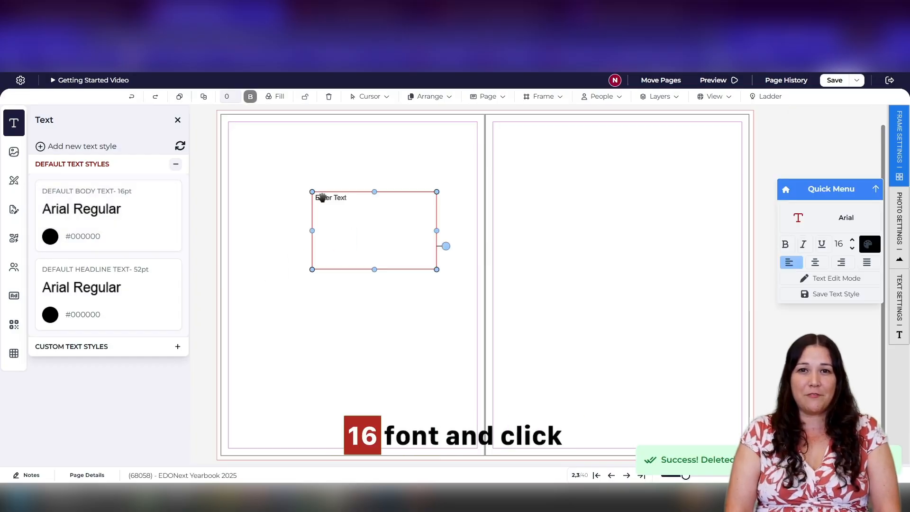
{"action": "left_click_drag", "start_coordinate": [326, 198], "coordinate": [306, 189]}
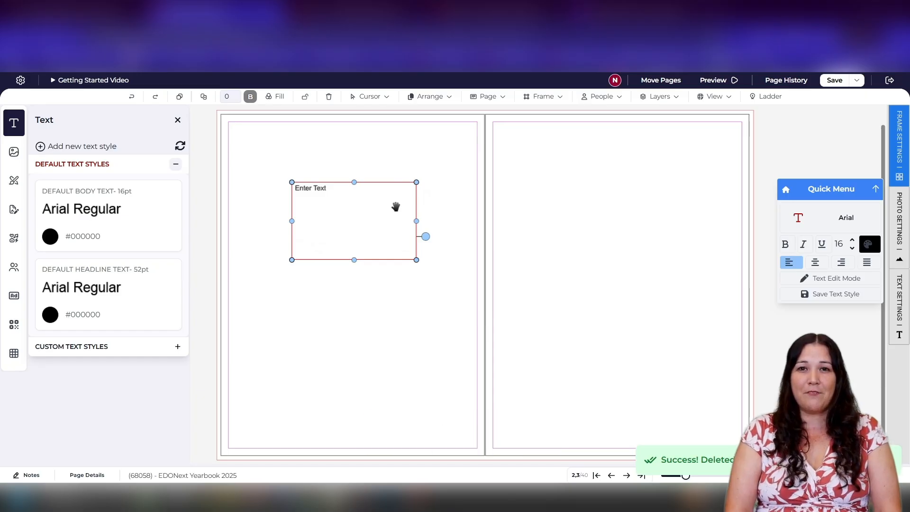
Step: Widen the text box slightly and place the Quick Menu over the facing page beside it
{"action": "left_click_drag", "start_coordinate": [817, 191], "coordinate": [543, 183]}
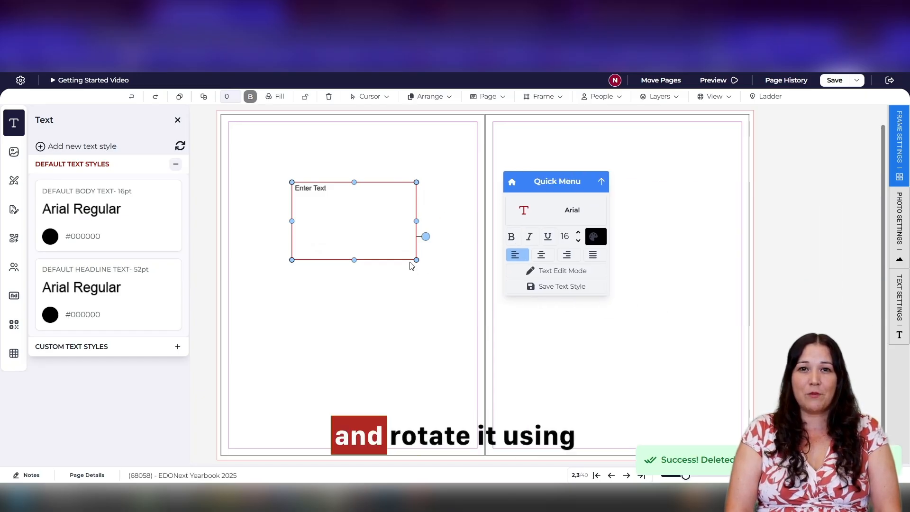
{"action": "mouse_move", "coordinate": [415, 258]}
{"action": "left_mouse_down"}
{"action": "mouse_move", "coordinate": [402, 307]}
{"action": "mouse_move", "coordinate": [381, 235]}
{"action": "mouse_move", "coordinate": [435, 262]}
{"action": "mouse_move", "coordinate": [386, 267]}
{"action": "mouse_move", "coordinate": [426, 259]}
{"action": "left_mouse_up"}
{"action": "left_click_drag", "start_coordinate": [564, 180], "coordinate": [589, 187]}
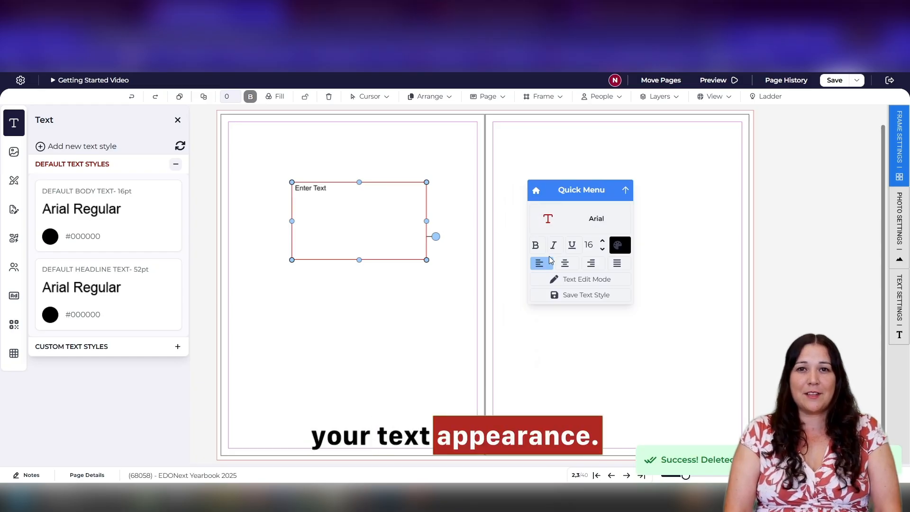
Step: Replace the text box's placeholder with "Hello!" and set the font size to 32
{"action": "double_click", "coordinate": [313, 187]}
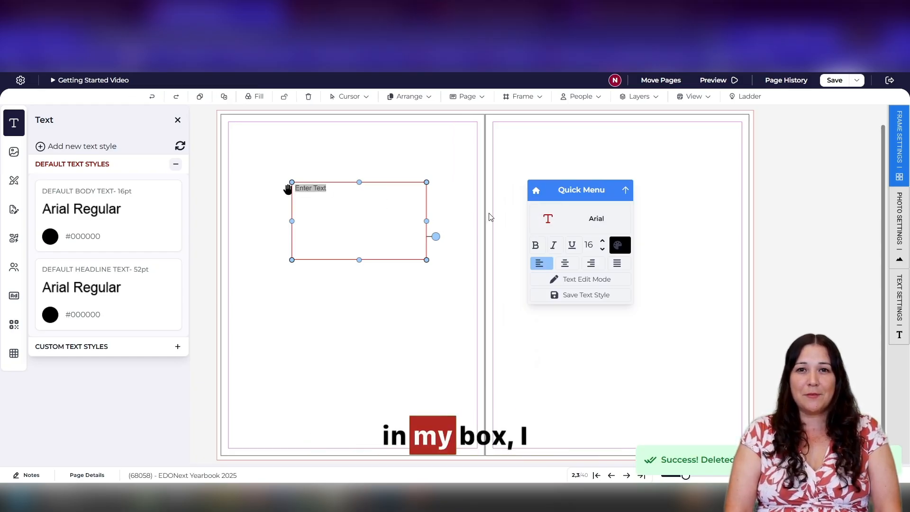
{"action": "type", "text": "Hello!"}
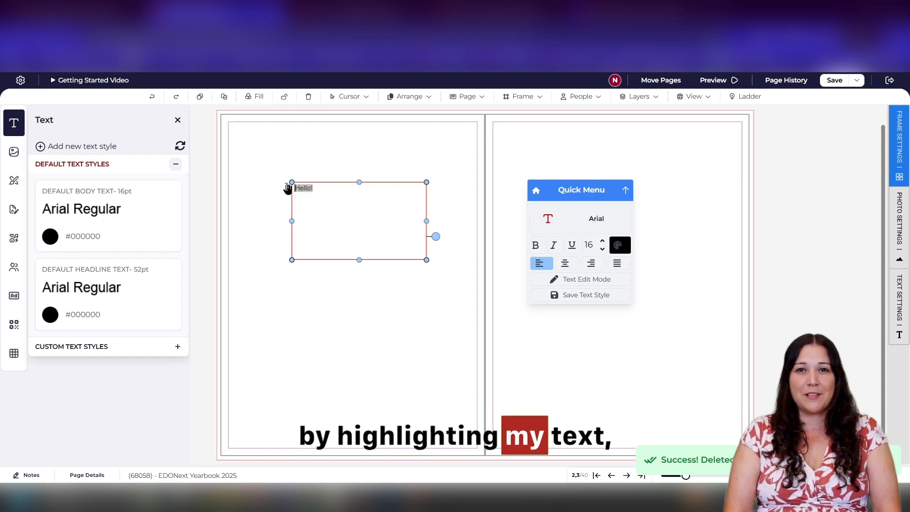
{"action": "left_click", "coordinate": [602, 241]}
{"action": "left_click", "coordinate": [602, 241]}
{"action": "left_click", "coordinate": [603, 241]}
{"action": "left_click", "coordinate": [602, 241]}
{"action": "left_click", "coordinate": [603, 241]}
{"action": "left_click", "coordinate": [603, 241]}
Step: Format "Hello!" in the Aller font with a light blue color, italics and centered alignment
{"action": "left_click", "coordinate": [593, 219]}
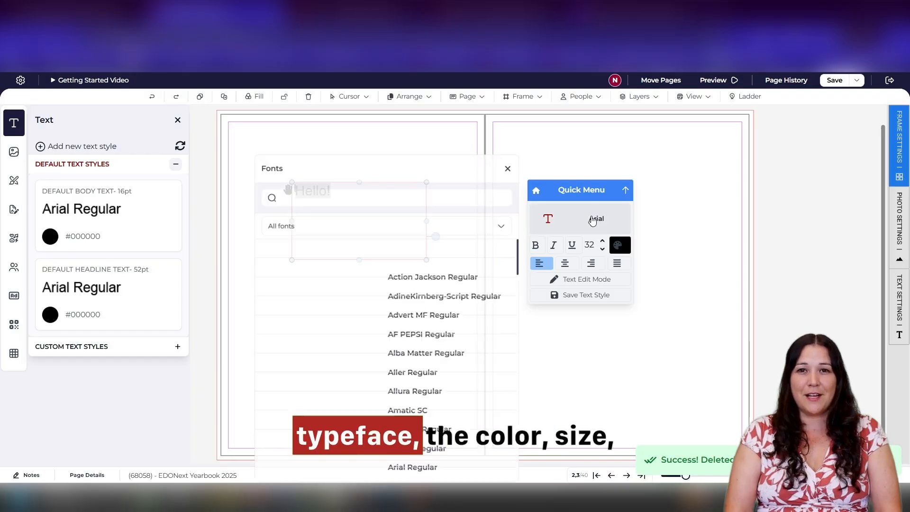
{"action": "left_click", "coordinate": [442, 343]}
{"action": "left_click", "coordinate": [620, 245]}
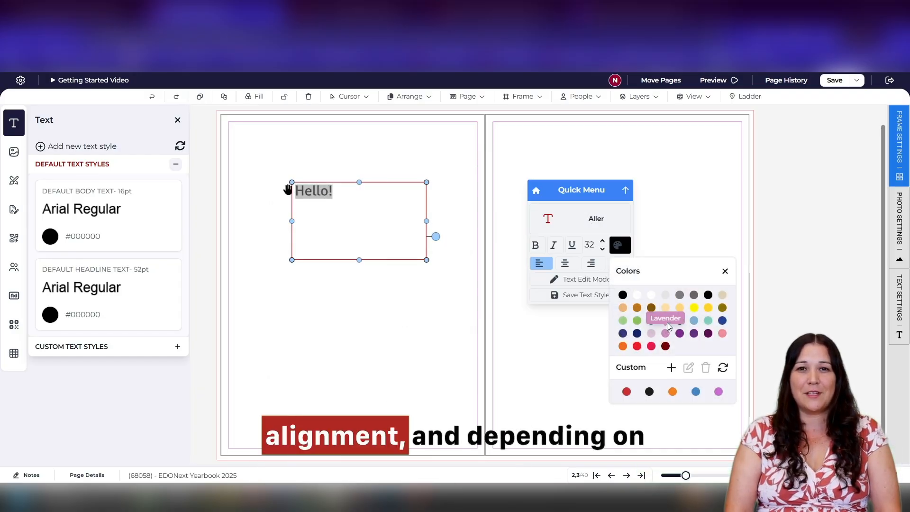
{"action": "left_click", "coordinate": [667, 324]}
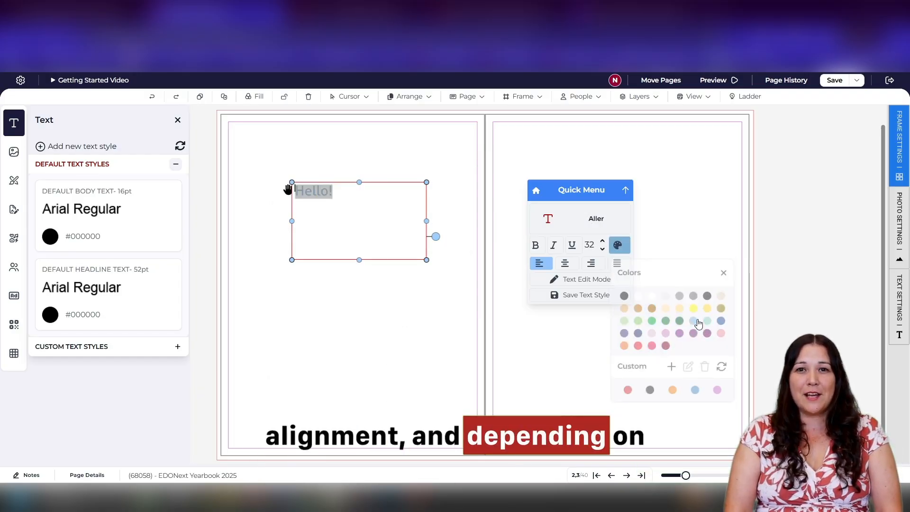
{"action": "left_click", "coordinate": [535, 245]}
{"action": "left_click", "coordinate": [555, 245]}
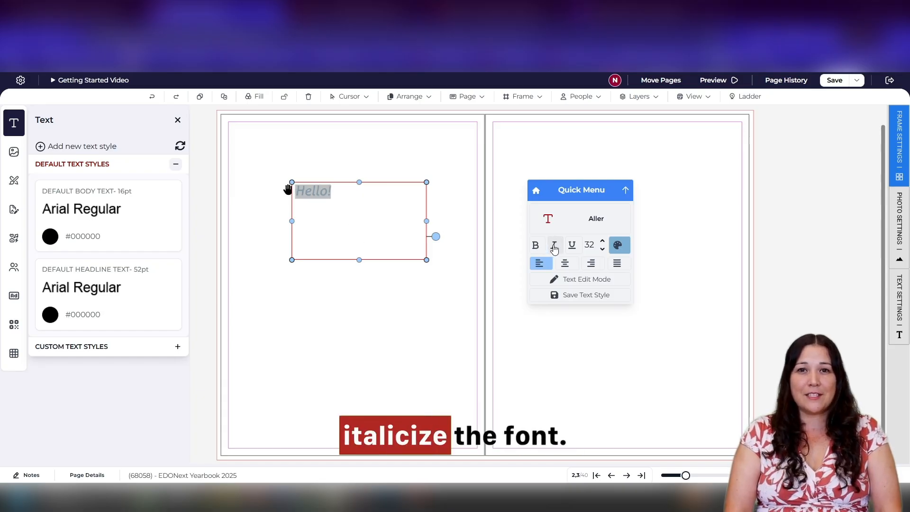
{"action": "left_click", "coordinate": [565, 264]}
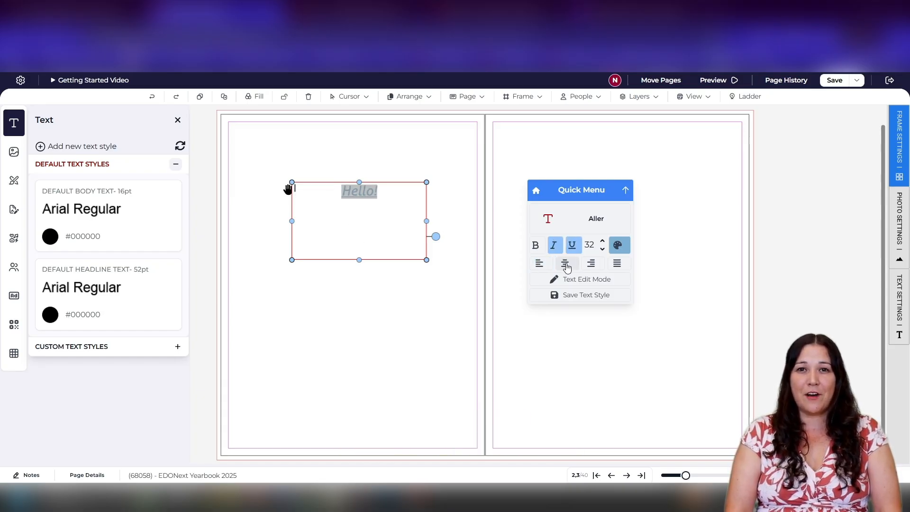
Step: Save the formatting of "Hello!" as a named custom text style
{"action": "left_click", "coordinate": [587, 296]}
{"action": "left_click", "coordinate": [315, 164]}
{"action": "type", "text": "B"}
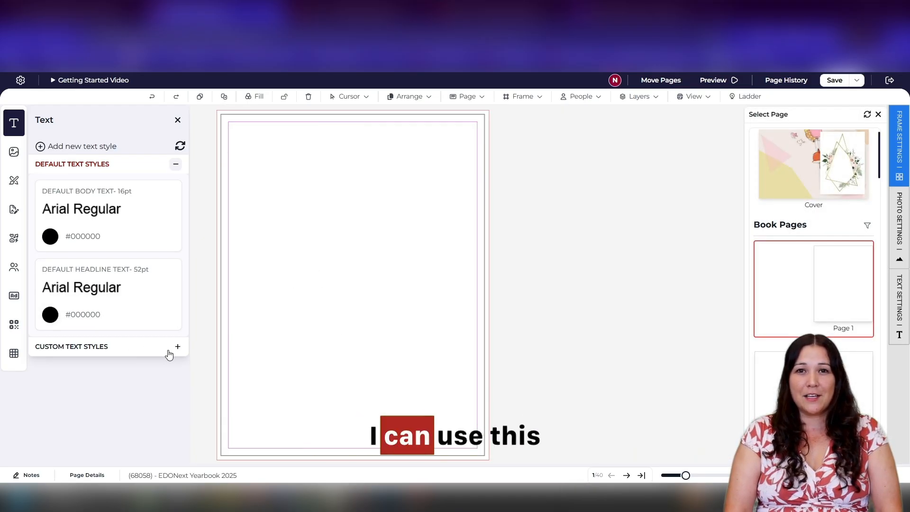
Step: Place a text box with the saved custom text style in the upper part of page 1
{"action": "left_click", "coordinate": [177, 348]}
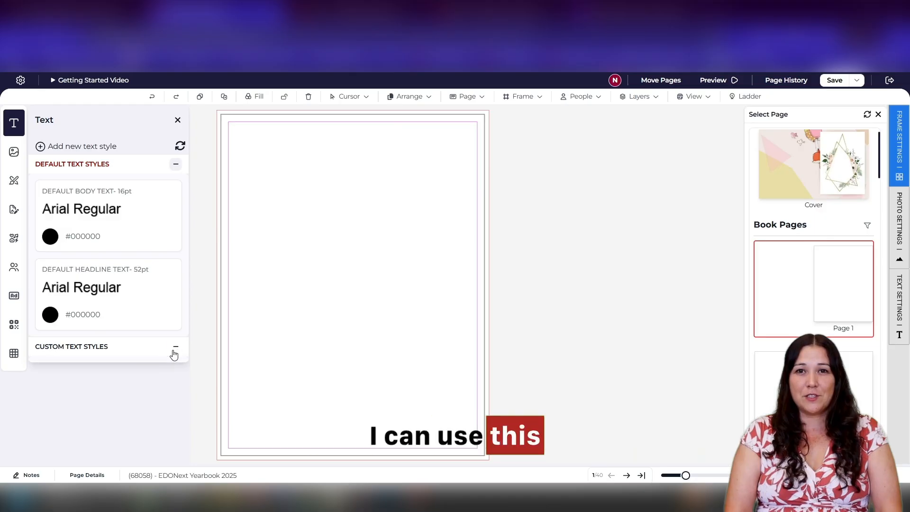
{"action": "left_click_drag", "start_coordinate": [108, 391], "coordinate": [449, 209]}
{"action": "left_click_drag", "start_coordinate": [385, 199], "coordinate": [358, 197]}
{"action": "left_click", "coordinate": [178, 120]}
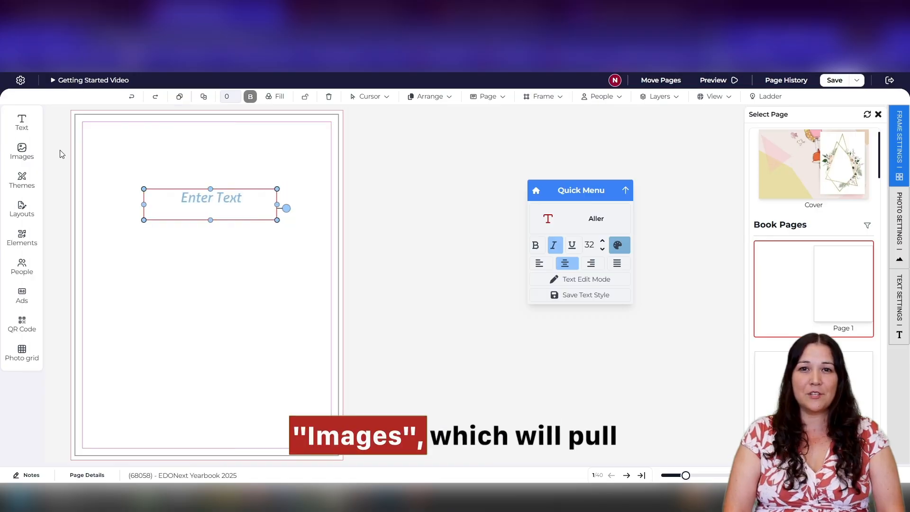
Step: Examine the image library's upload sources, phone scan code, search field and photo filter options
{"action": "left_click", "coordinate": [22, 152]}
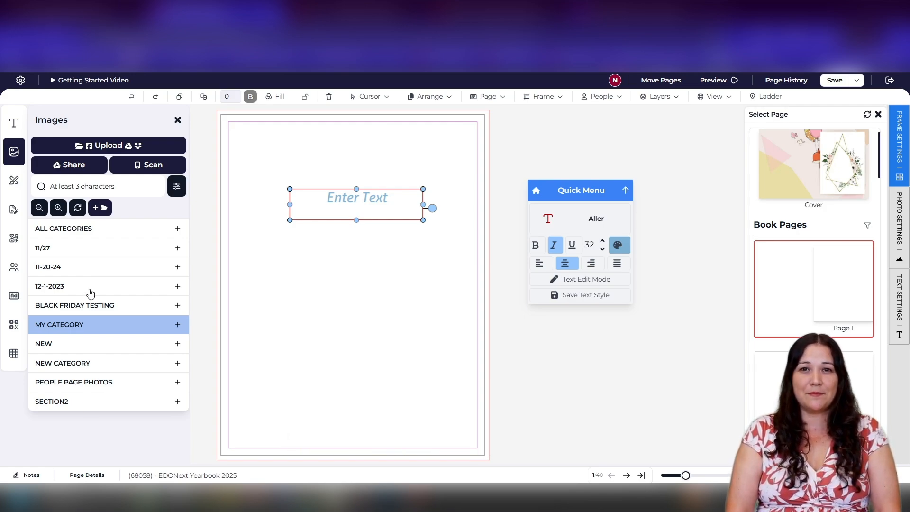
{"action": "left_click", "coordinate": [116, 143]}
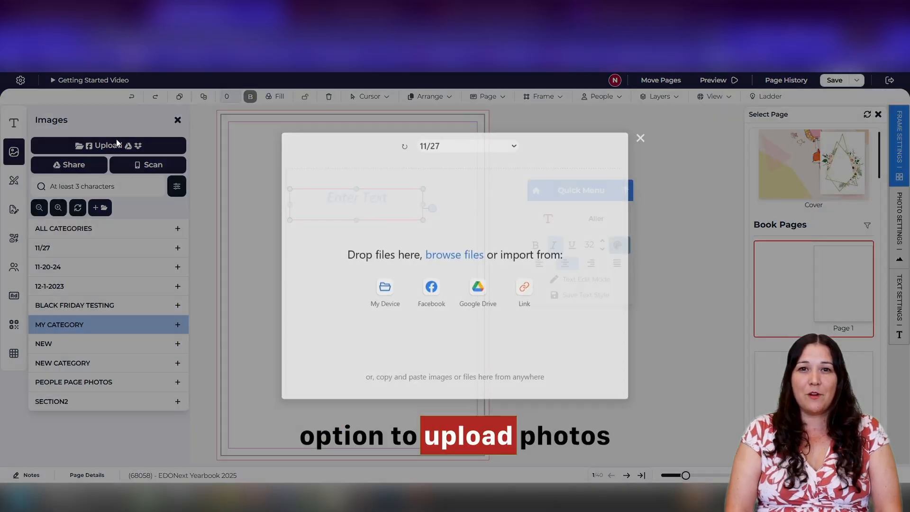
{"action": "left_click", "coordinate": [638, 150]}
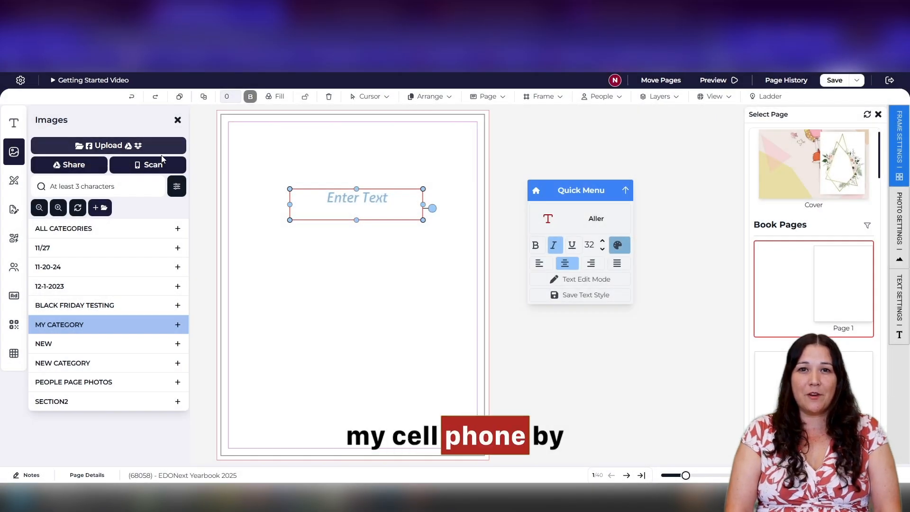
{"action": "left_click", "coordinate": [150, 165]}
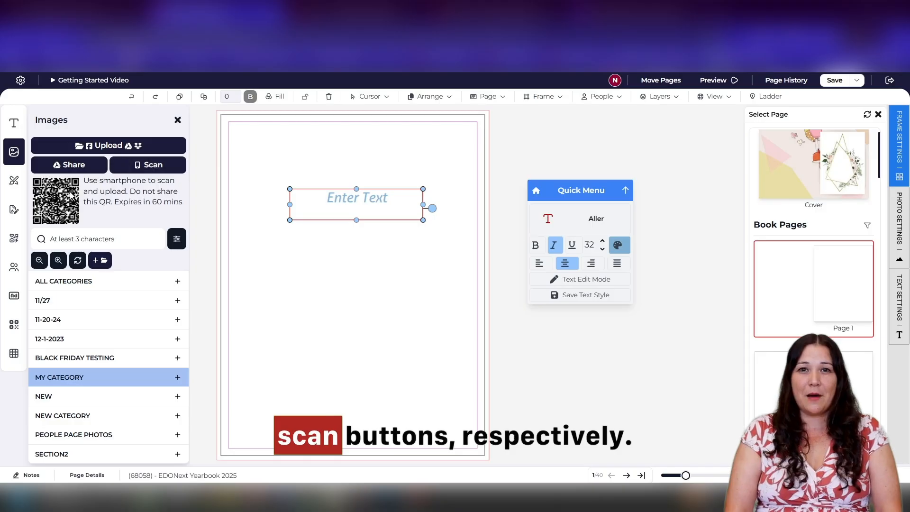
{"action": "left_click", "coordinate": [161, 165]}
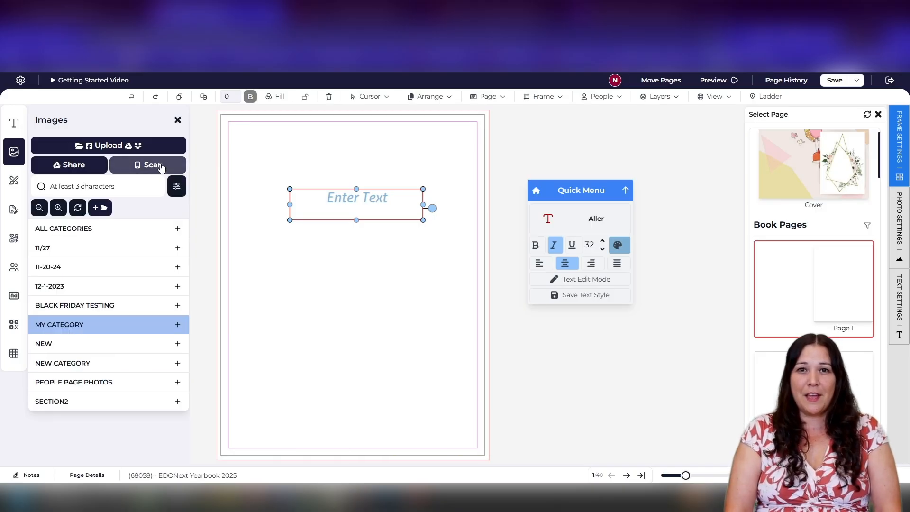
{"action": "left_click", "coordinate": [104, 185]}
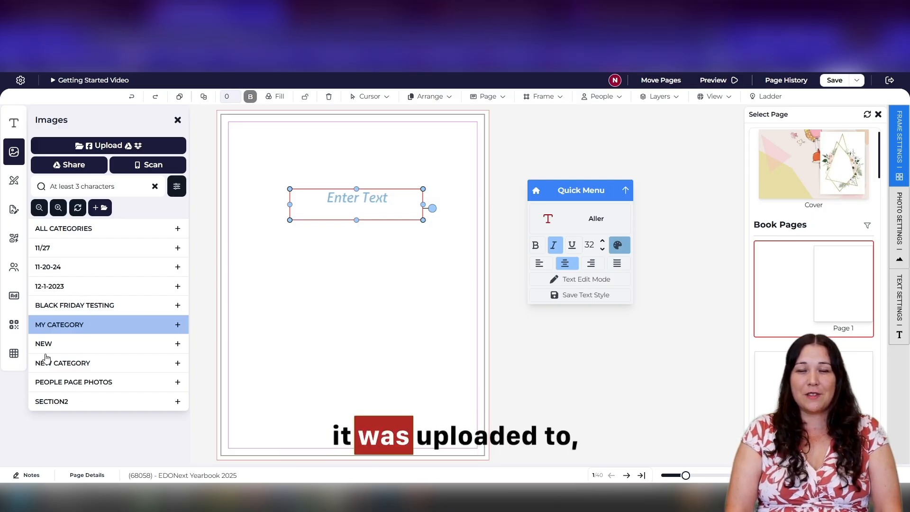
{"action": "left_click", "coordinate": [176, 187]}
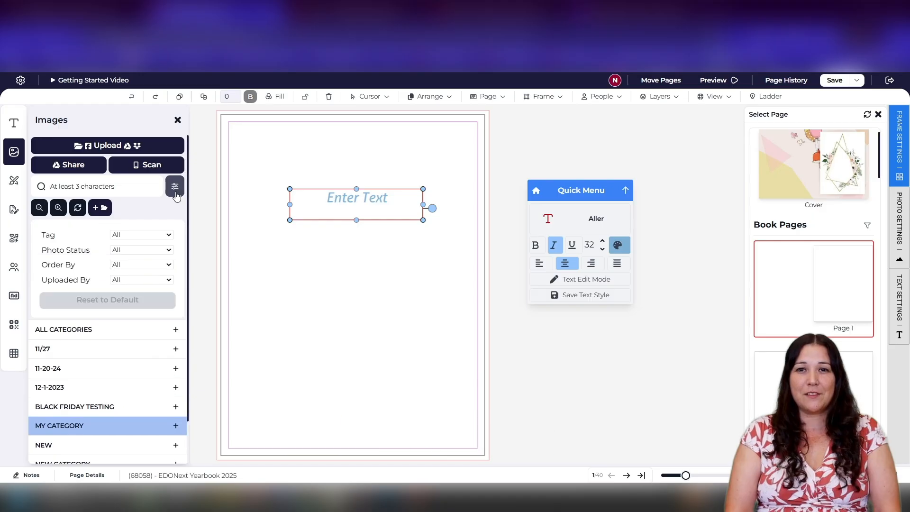
{"action": "left_click", "coordinate": [176, 194]}
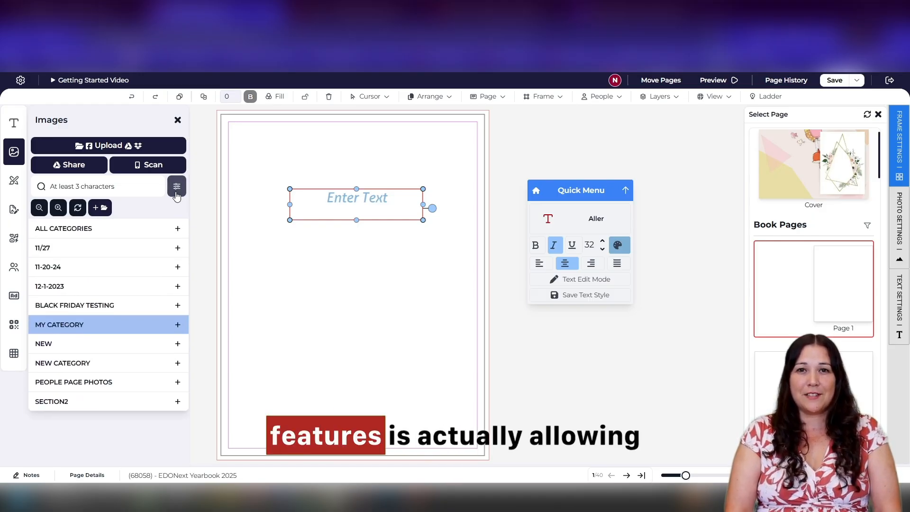
Step: Start sharing from Google Drive and copy the sharing link of the "We Love Lucky" document
{"action": "left_click", "coordinate": [73, 166]}
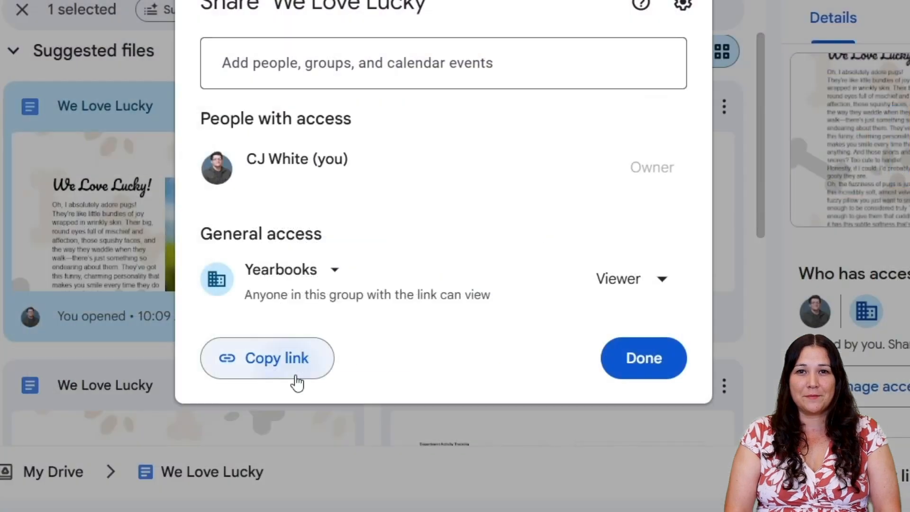
{"action": "left_click", "coordinate": [297, 382]}
{"action": "scroll", "coordinate": [335, 302], "scroll_direction": "down", "scroll_amount": 2}
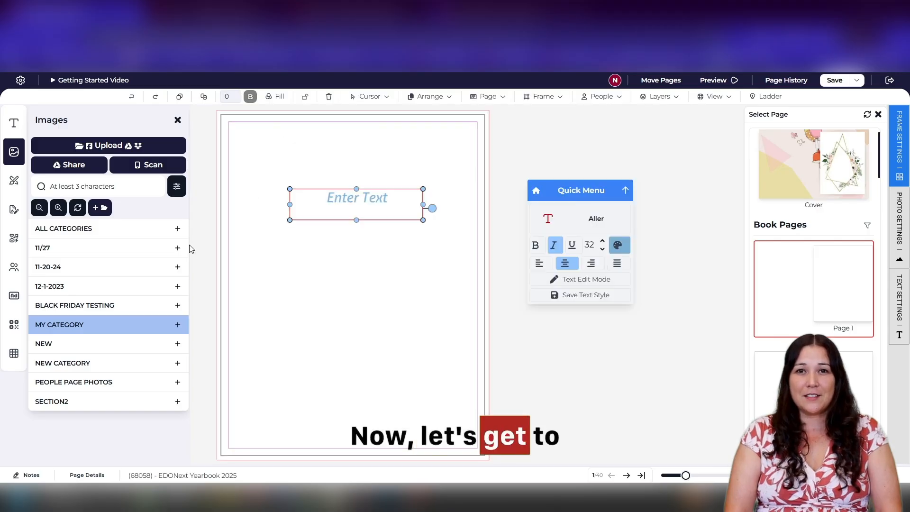
Step: Place the photo of three students writing at a desk from the NEW category below page 1's text box
{"action": "left_click", "coordinate": [107, 326]}
{"action": "left_click", "coordinate": [96, 382]}
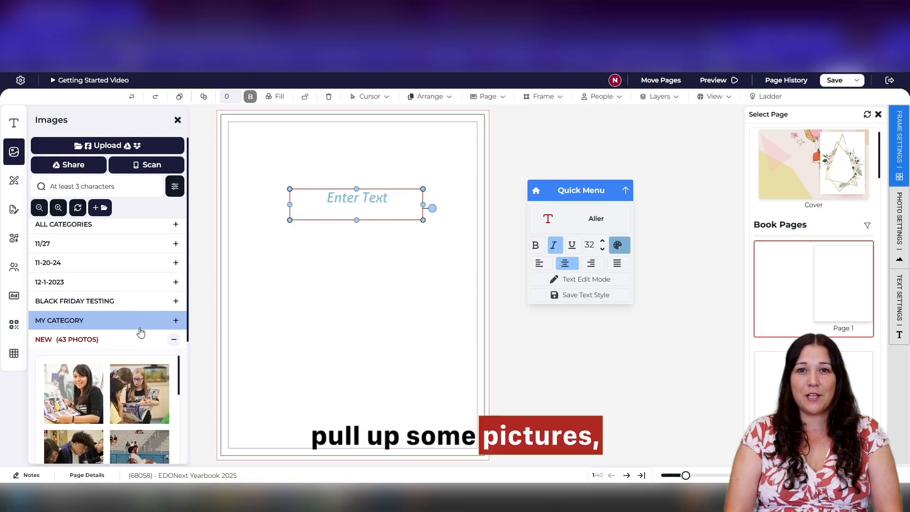
{"action": "scroll", "coordinate": [141, 332], "scroll_direction": "down", "scroll_amount": 3}
{"action": "left_click_drag", "start_coordinate": [78, 339], "coordinate": [337, 298]}
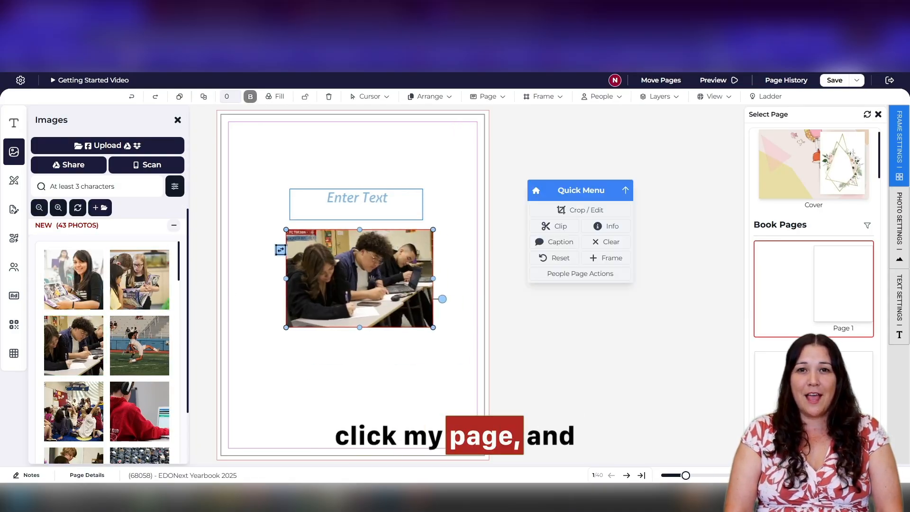
Step: Narrow the photo of the three writing students beneath the text box, and set the photo of the smiling student with a yearbook as page background
{"action": "left_click_drag", "start_coordinate": [435, 279], "coordinate": [405, 308]}
{"action": "mouse_move", "coordinate": [393, 279]}
{"action": "left_mouse_down"}
{"action": "mouse_move", "coordinate": [409, 279]}
{"action": "mouse_move", "coordinate": [383, 273]}
{"action": "left_mouse_up"}
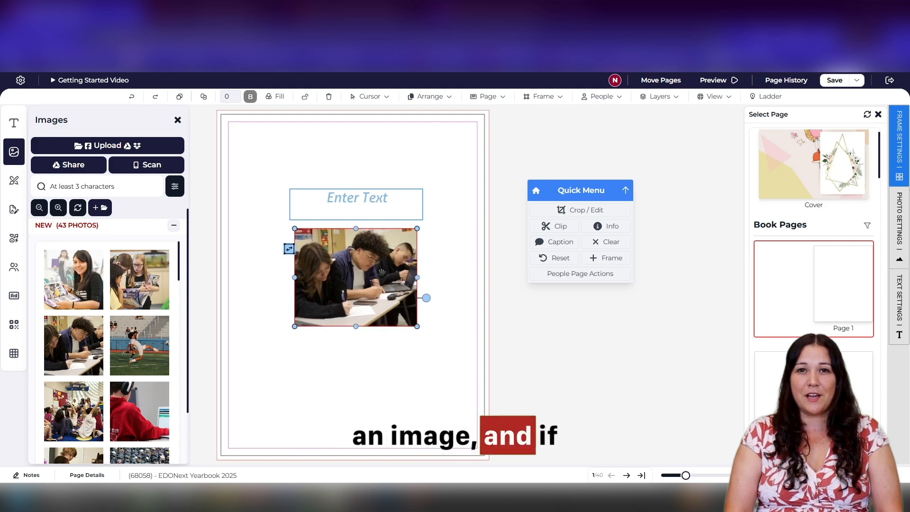
{"action": "left_click", "coordinate": [74, 280]}
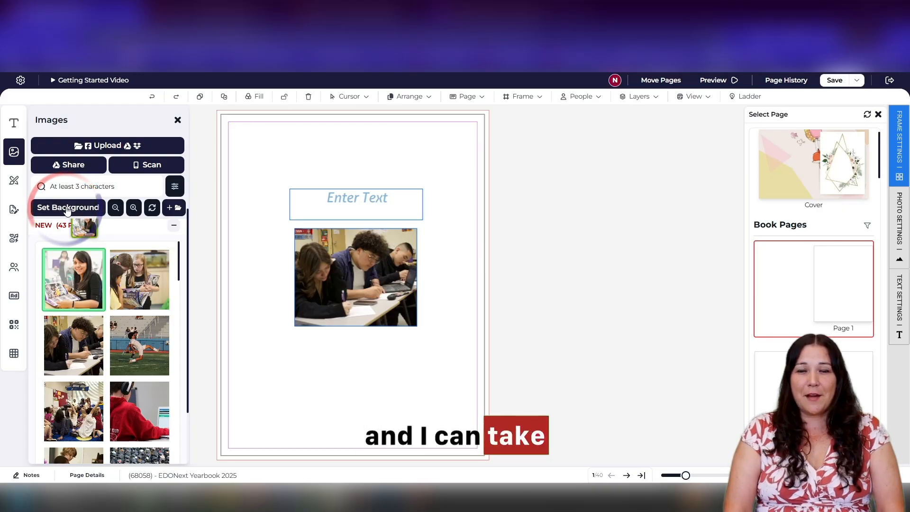
{"action": "left_click", "coordinate": [67, 208]}
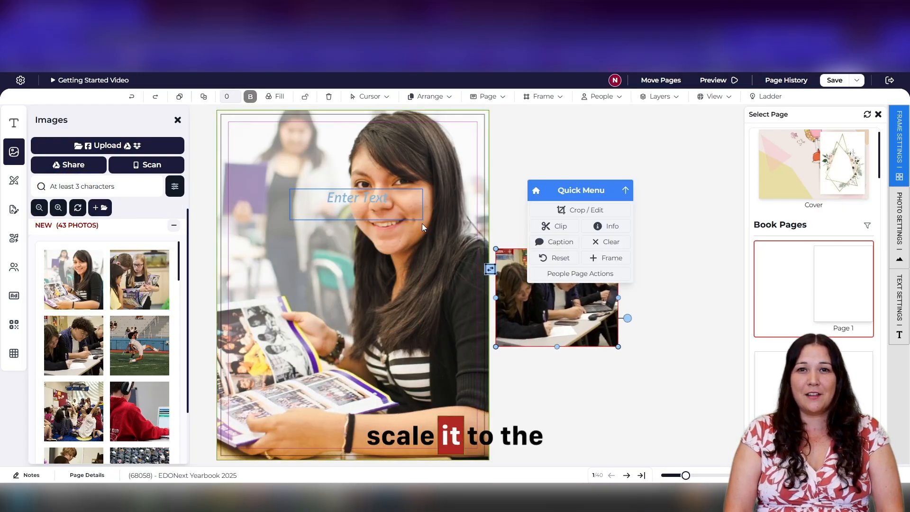
{"action": "left_click_drag", "start_coordinate": [350, 198], "coordinate": [286, 141]}
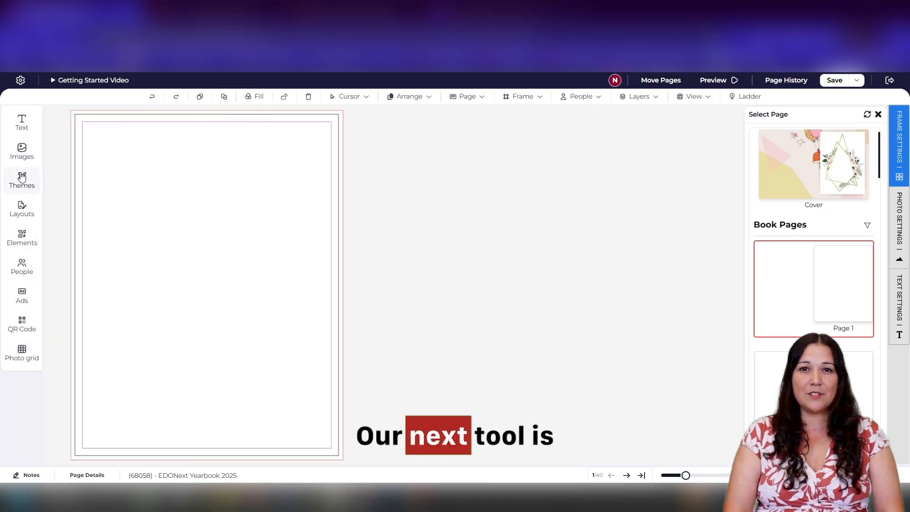
Step: Choose the Headline theme from the full list of yearbook themes
{"action": "left_click", "coordinate": [22, 177]}
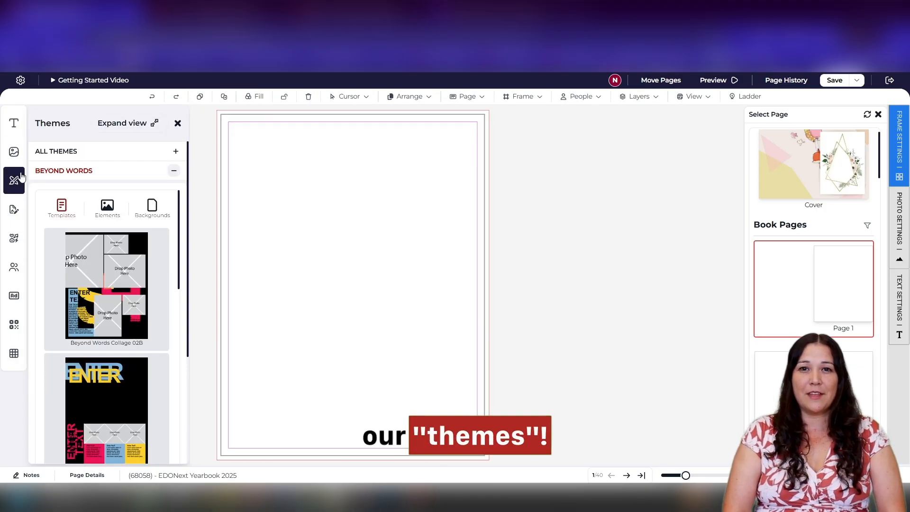
{"action": "left_click", "coordinate": [174, 171]}
{"action": "left_click", "coordinate": [150, 152]}
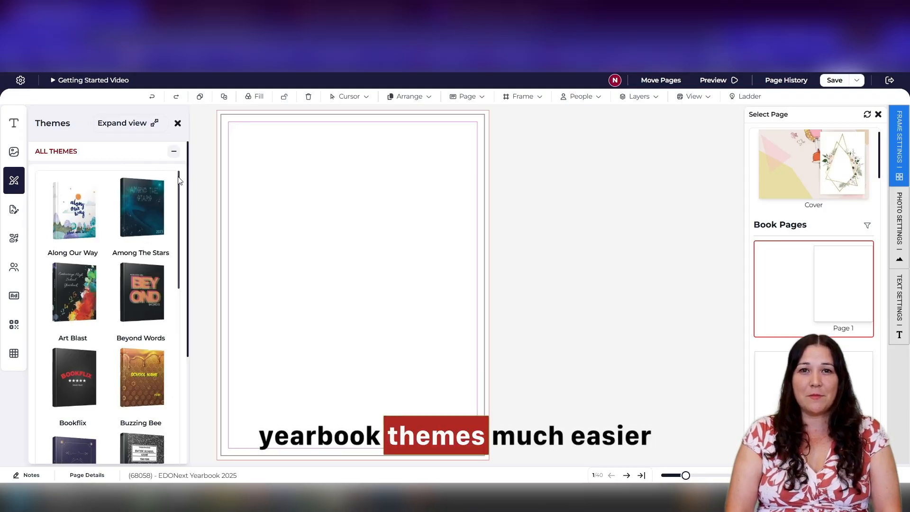
{"action": "left_click_drag", "start_coordinate": [188, 192], "coordinate": [184, 273]}
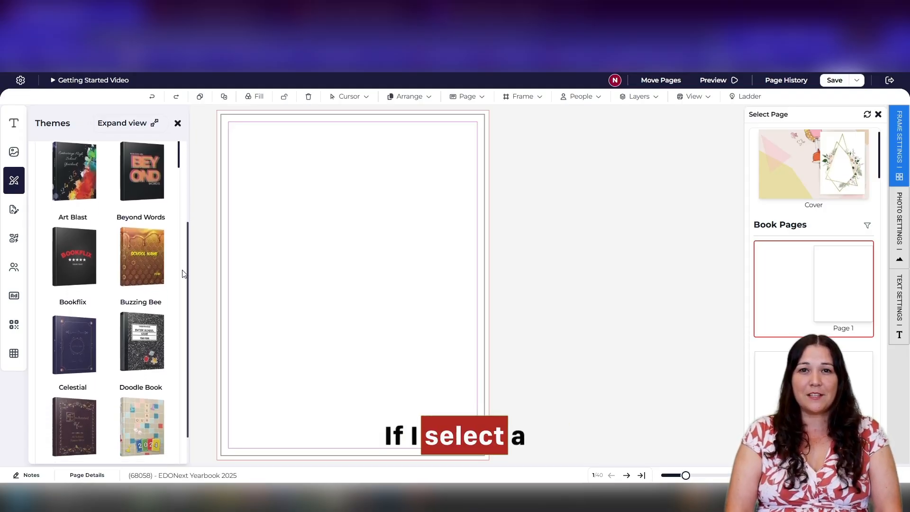
{"action": "scroll", "coordinate": [178, 327], "scroll_direction": "down", "scroll_amount": 8}
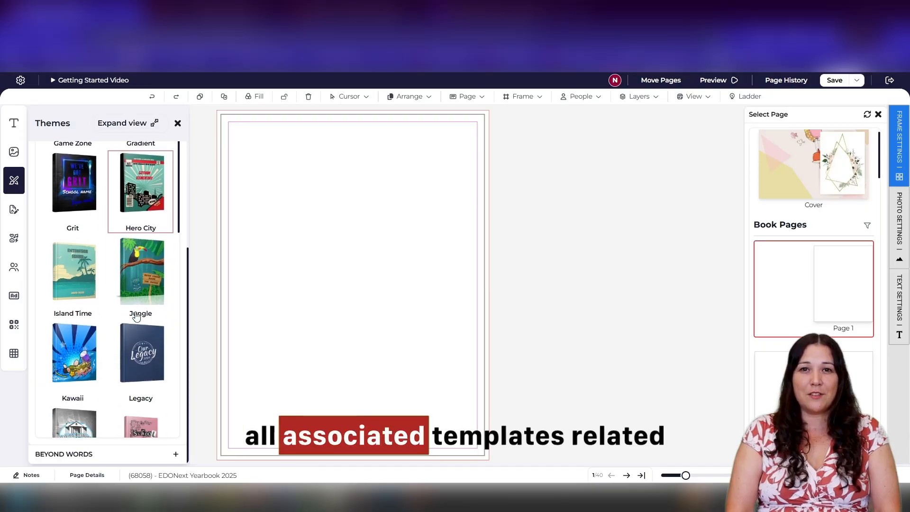
{"action": "left_click", "coordinate": [73, 347]}
Step: Examine the Headline theme's page templates, including collapsing and reopening the theme's section
{"action": "scroll", "coordinate": [118, 293], "scroll_direction": "down", "scroll_amount": 5}
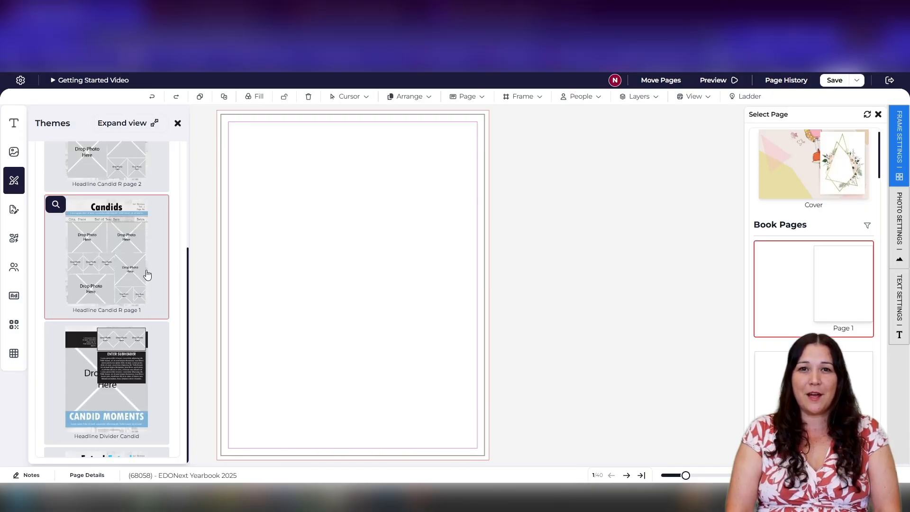
{"action": "scroll", "coordinate": [144, 265], "scroll_direction": "up", "scroll_amount": 5}
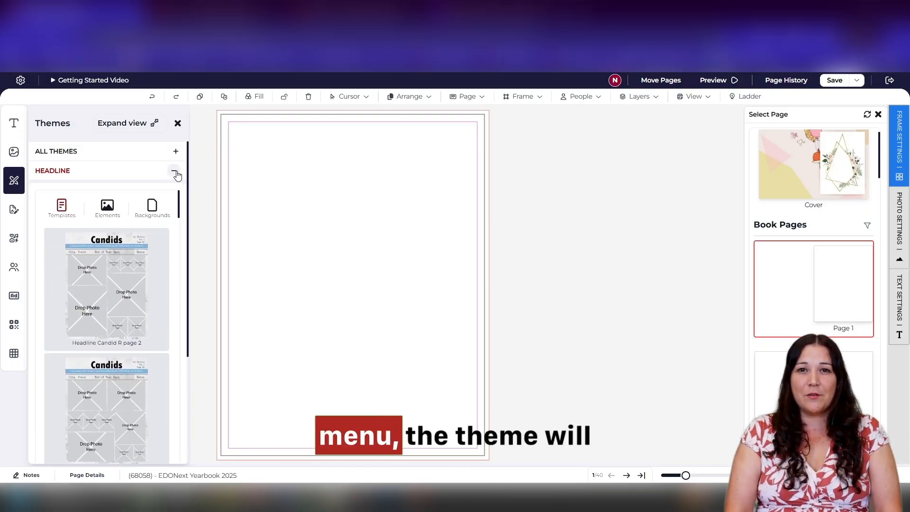
{"action": "left_click", "coordinate": [176, 171]}
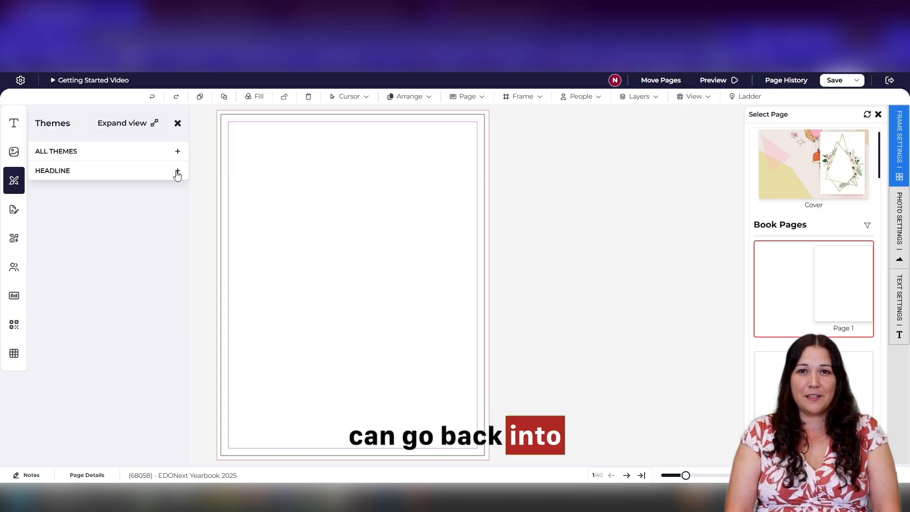
{"action": "left_click", "coordinate": [176, 171]}
{"action": "scroll", "coordinate": [166, 251], "scroll_direction": "down", "scroll_amount": 8}
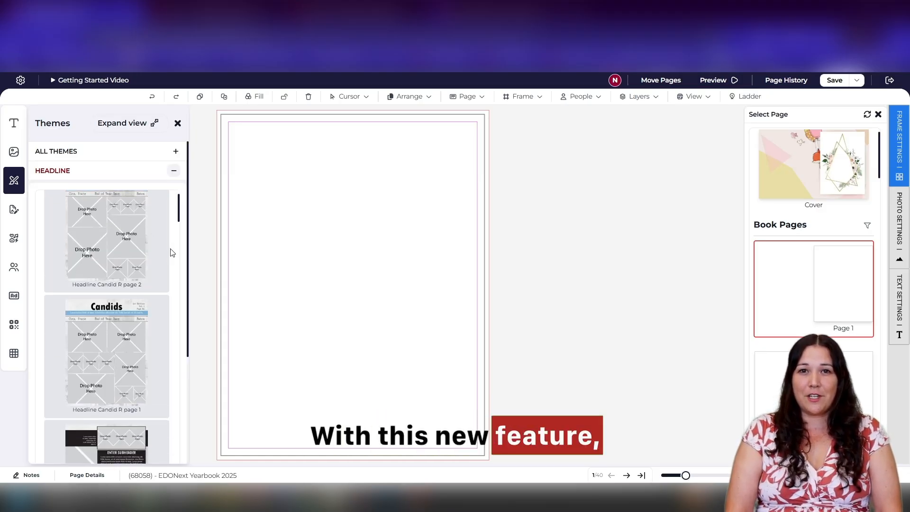
{"action": "scroll", "coordinate": [161, 248], "scroll_direction": "down", "scroll_amount": 10}
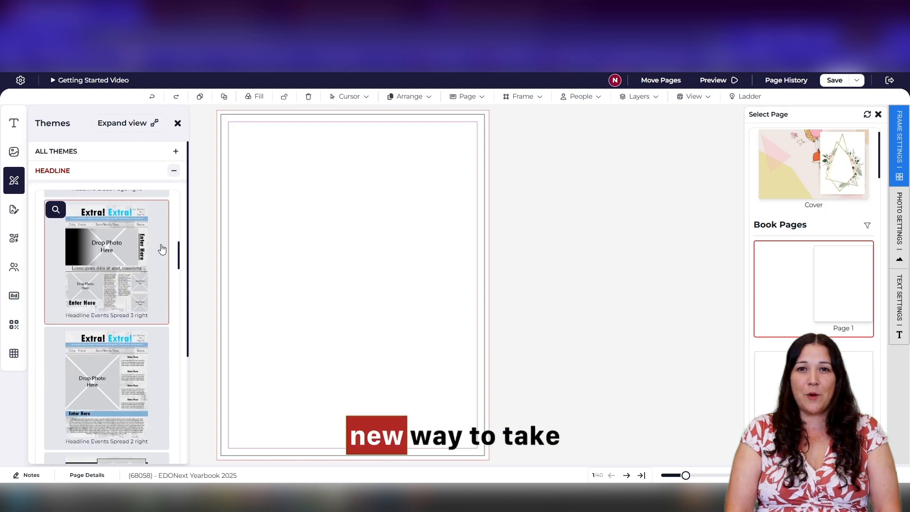
Step: Preview the Making Headlines theme in the expanded themes view and look through its templates, backgrounds and elements
{"action": "left_click", "coordinate": [142, 125]}
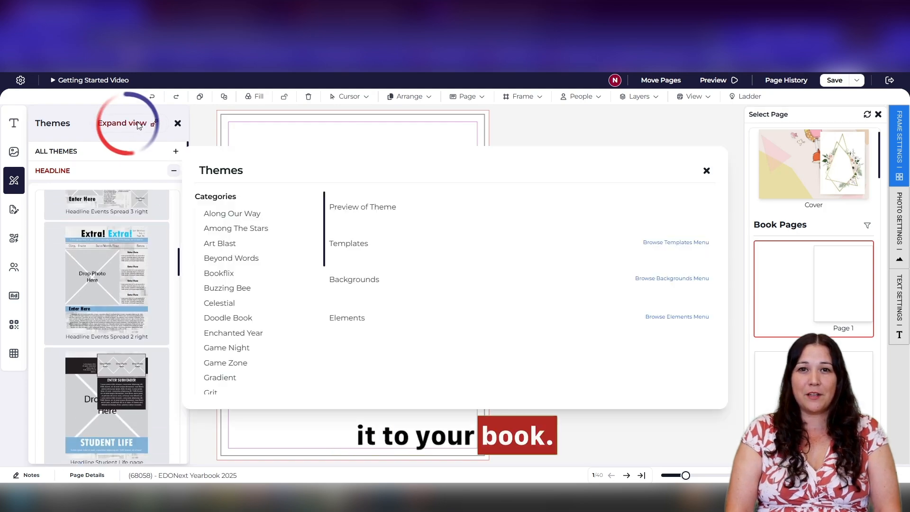
{"action": "scroll", "coordinate": [290, 331], "scroll_direction": "down", "scroll_amount": 4}
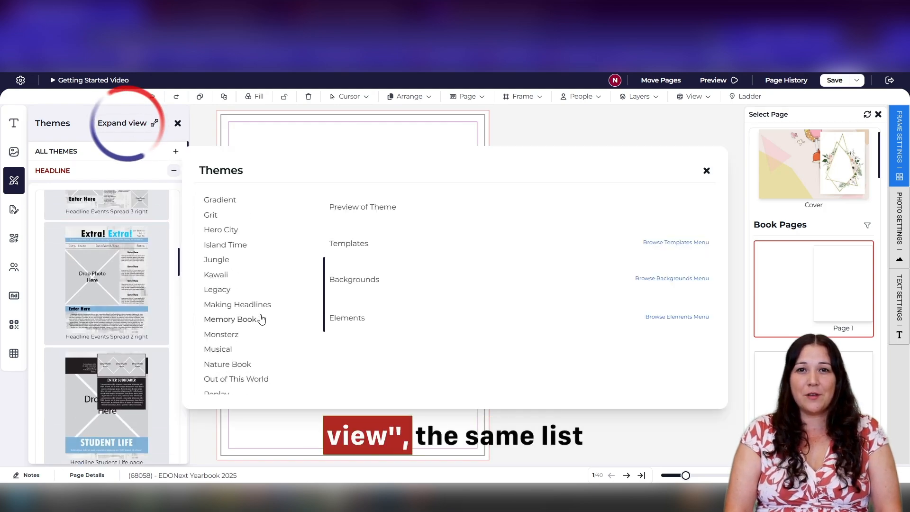
{"action": "left_click", "coordinate": [256, 306]}
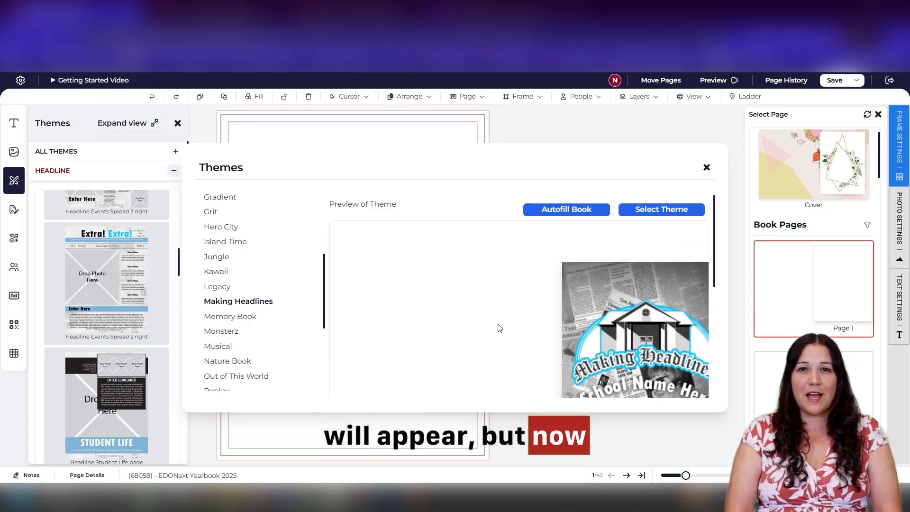
{"action": "scroll", "coordinate": [569, 259], "scroll_direction": "down", "scroll_amount": 5}
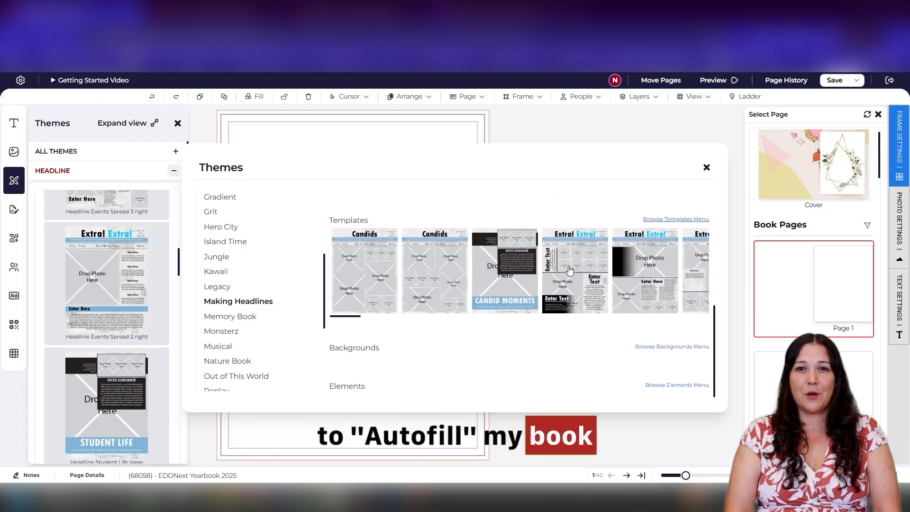
{"action": "scroll", "coordinate": [568, 284], "scroll_direction": "up", "scroll_amount": 5}
Step: Check the Update and Replace options for autofilling the book with Making Headlines, and close the themes view without installing it
{"action": "left_click", "coordinate": [575, 211]}
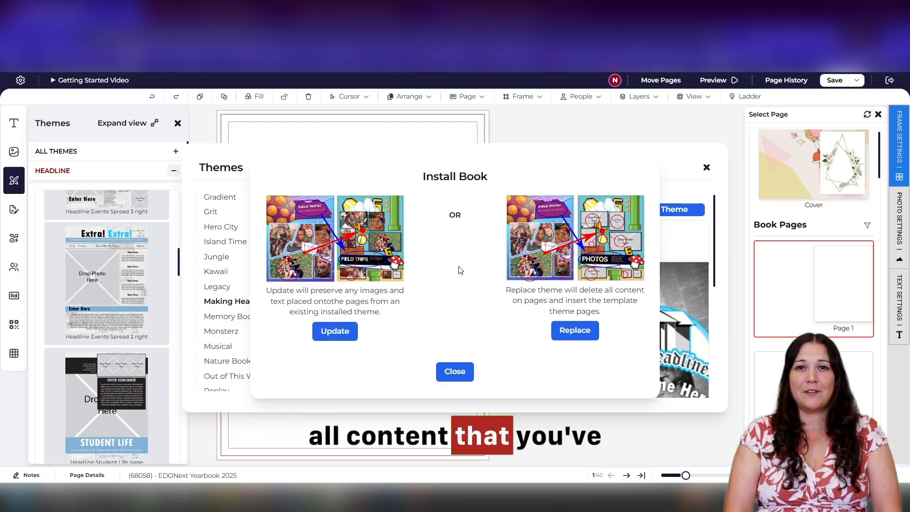
{"action": "left_click", "coordinate": [456, 374]}
{"action": "left_click", "coordinate": [705, 168]}
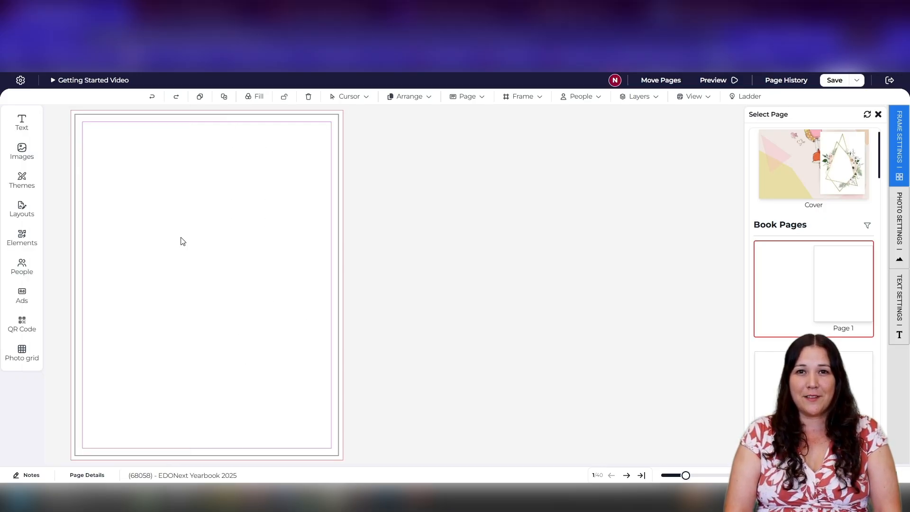
Step: Open the layouts library, collapse the All Layouts group and look through the available layout categories
{"action": "left_click", "coordinate": [22, 208]}
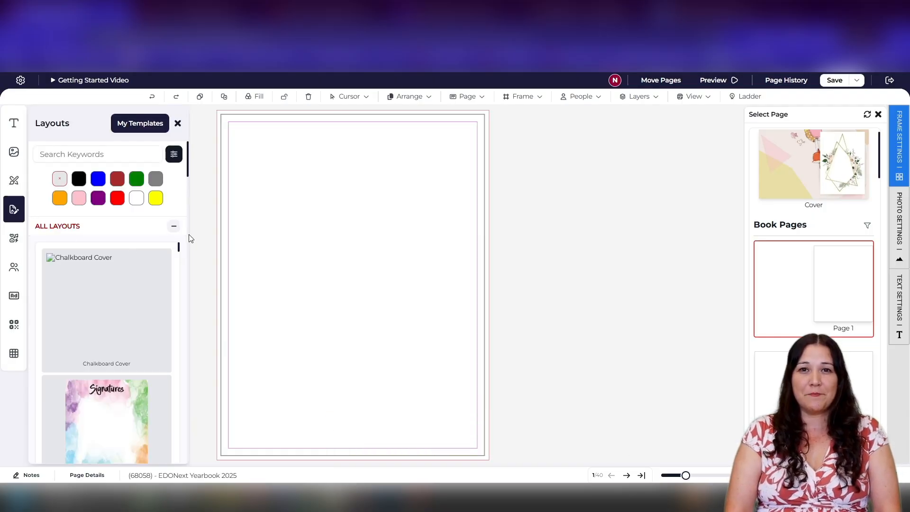
{"action": "left_click", "coordinate": [174, 228]}
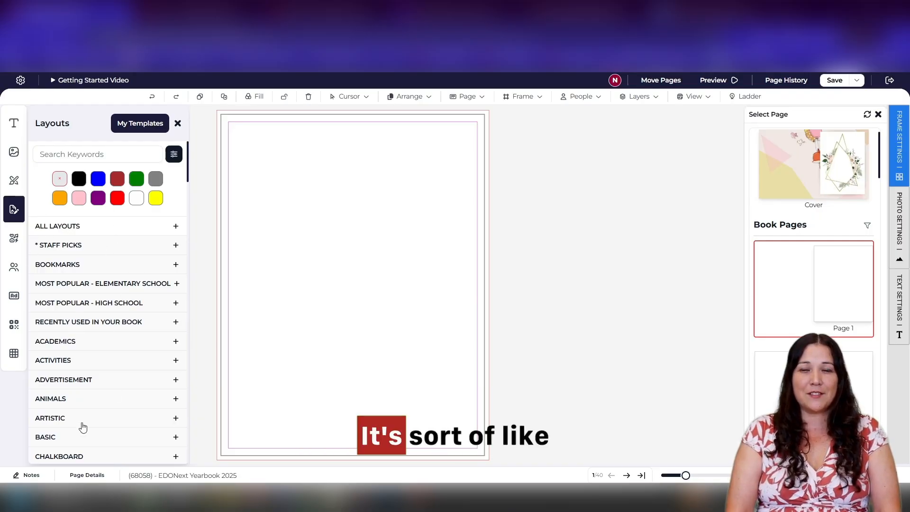
{"action": "scroll", "coordinate": [83, 427], "scroll_direction": "down", "scroll_amount": 10}
{"action": "scroll", "coordinate": [70, 368], "scroll_direction": "down", "scroll_amount": 8}
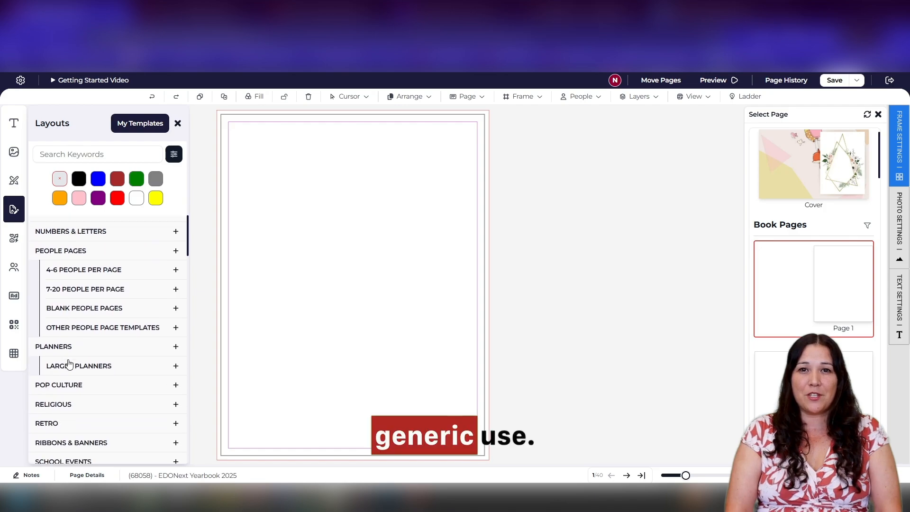
{"action": "scroll", "coordinate": [70, 363], "scroll_direction": "up", "scroll_amount": 10}
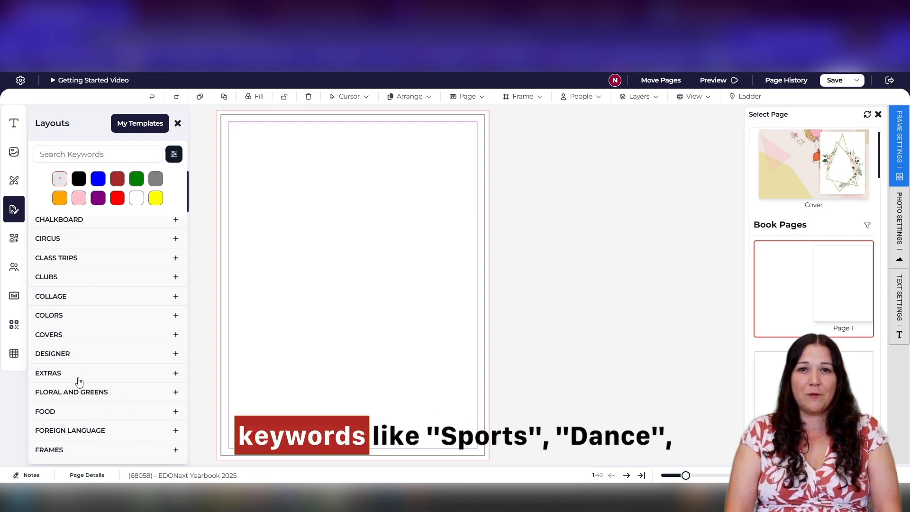
Step: Search the layouts library for "sports" and filter it by the sports keyword
{"action": "left_click", "coordinate": [103, 157]}
{"action": "type", "text": "sports"}
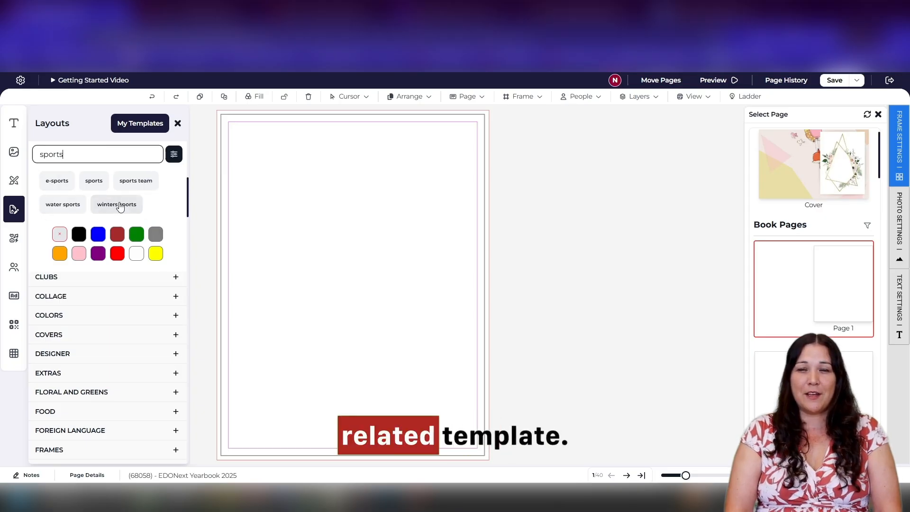
{"action": "left_click", "coordinate": [97, 186]}
Step: Place the pink watercolor photo collage spread from All Layouts across pages 2 and 3
{"action": "scroll", "coordinate": [123, 341], "scroll_direction": "down", "scroll_amount": 2}
{"action": "scroll", "coordinate": [116, 325], "scroll_direction": "up", "scroll_amount": 2}
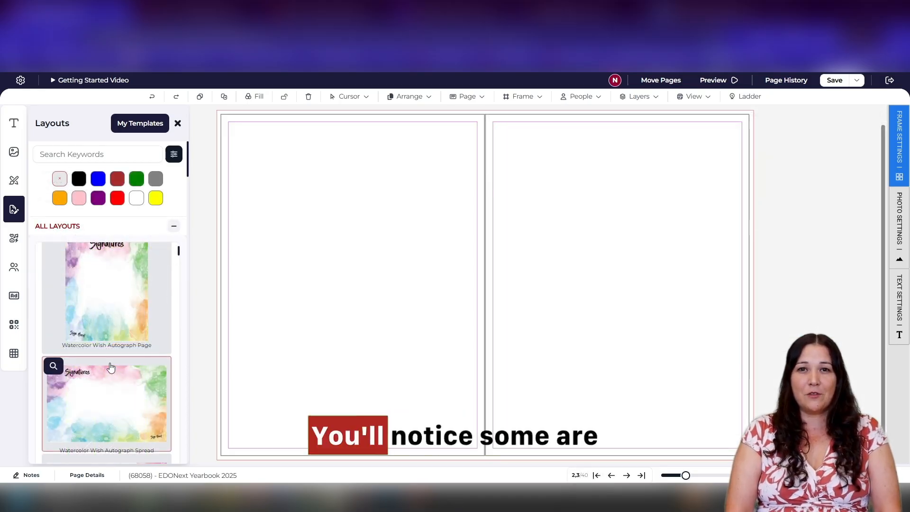
{"action": "scroll", "coordinate": [111, 367], "scroll_direction": "down", "scroll_amount": 2}
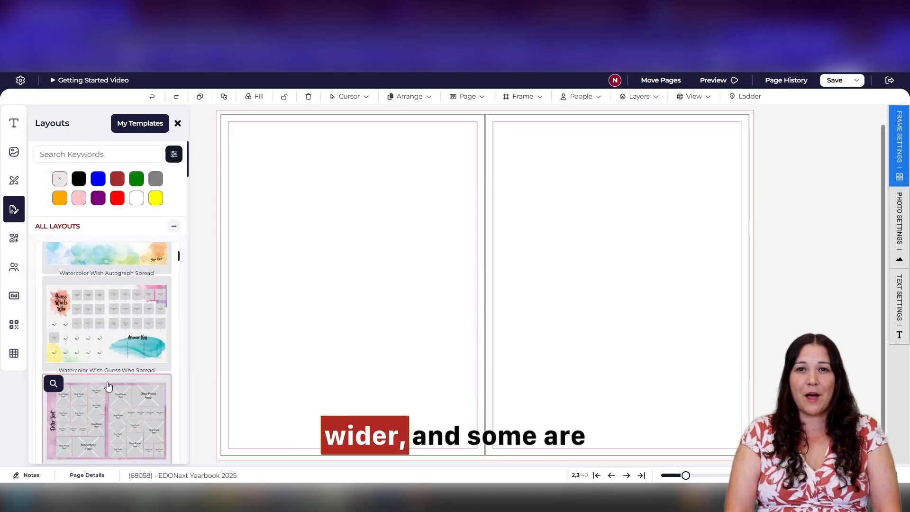
{"action": "left_click_drag", "start_coordinate": [112, 395], "coordinate": [488, 284]}
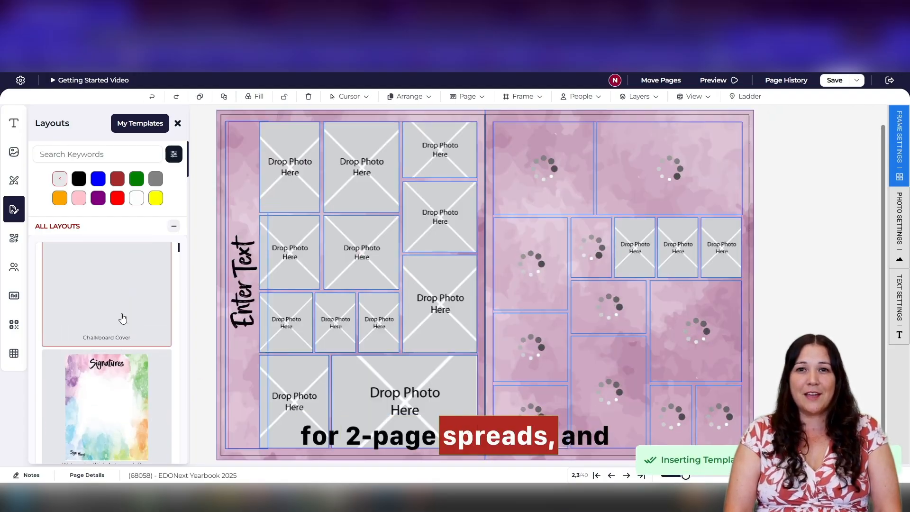
Step: Replace the content of page 2 with the Watercolor Wish Autograph Page layout and close the layouts library
{"action": "left_click_drag", "start_coordinate": [107, 403], "coordinate": [353, 280]}
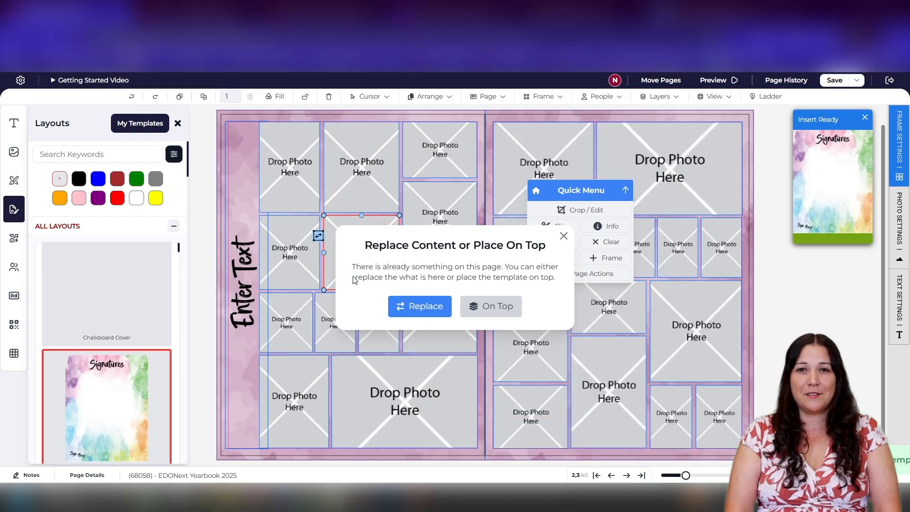
{"action": "left_click", "coordinate": [422, 306]}
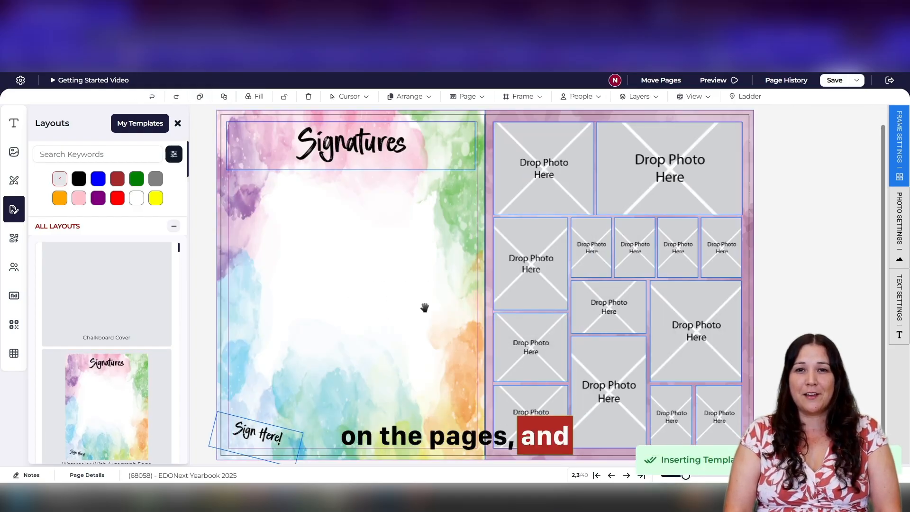
{"action": "left_click", "coordinate": [179, 124]}
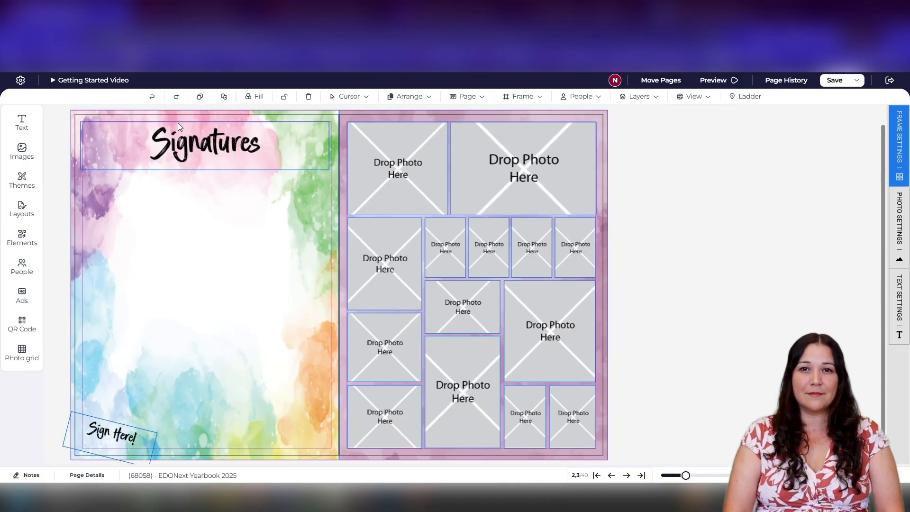
Step: Search the elements library for "sports", filter by the sports keyword, clear that tag and look through all elements
{"action": "left_click", "coordinate": [22, 237]}
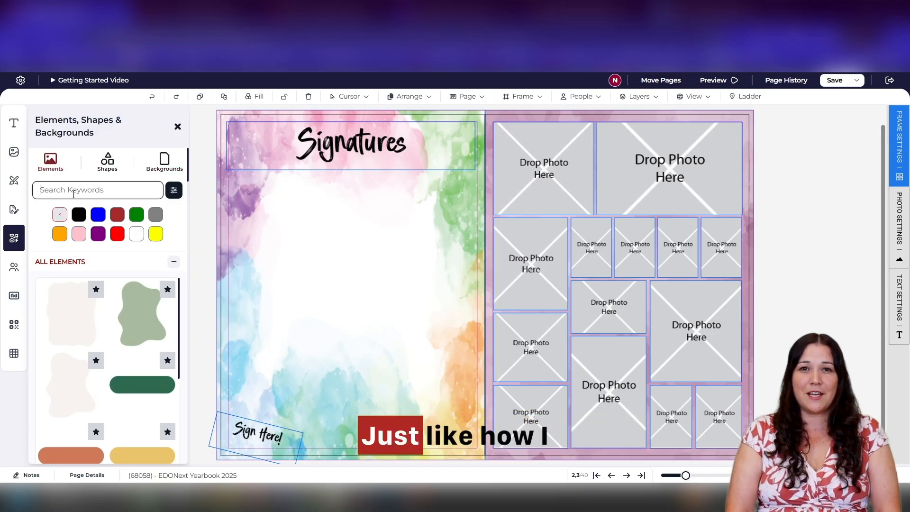
{"action": "type", "text": "rts"}
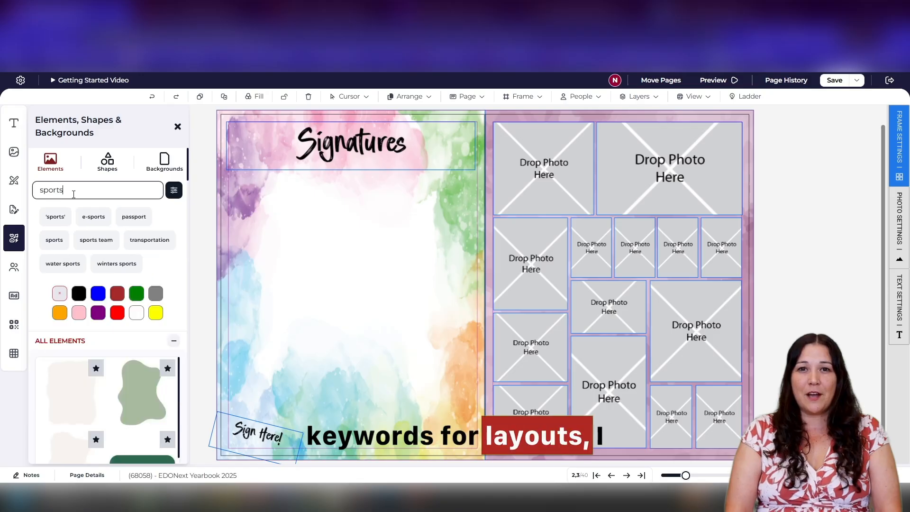
{"action": "left_click", "coordinate": [94, 217]}
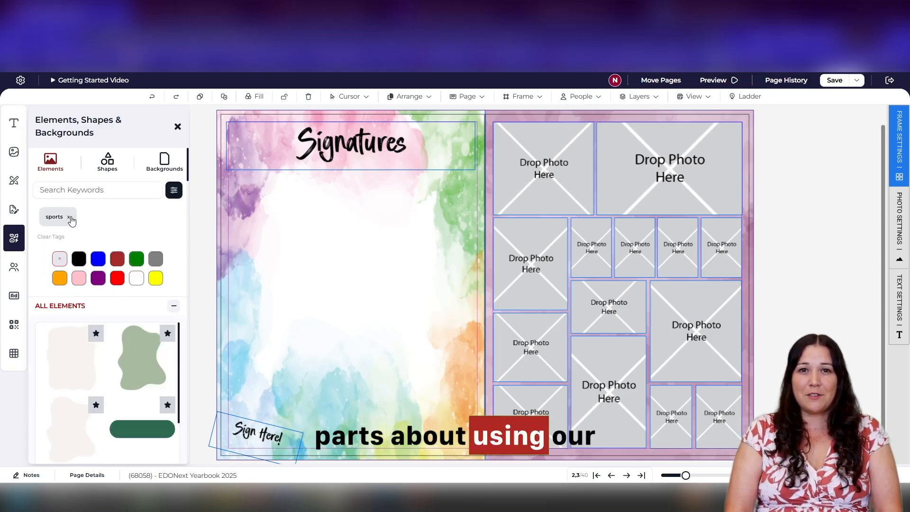
{"action": "left_click", "coordinate": [70, 218]}
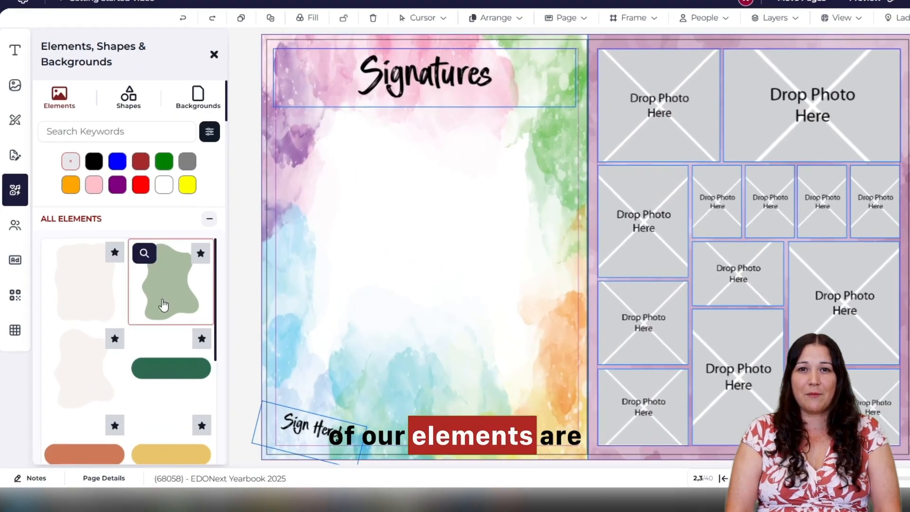
{"action": "scroll", "coordinate": [135, 346], "scroll_direction": "down", "scroll_amount": 5}
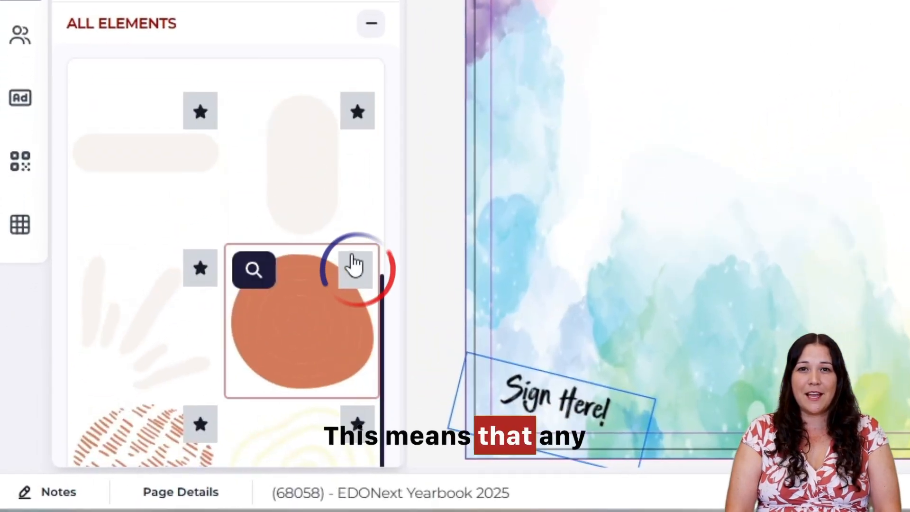
Step: Place the orange organic shape from All Elements on page 2 and enlarge it
{"action": "left_click_drag", "start_coordinate": [290, 345], "coordinate": [686, 77]}
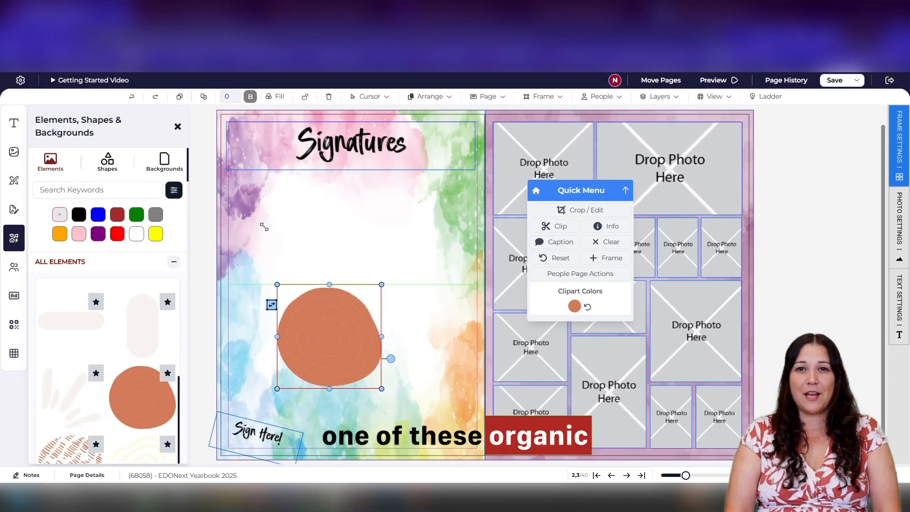
{"action": "left_click_drag", "start_coordinate": [264, 227], "coordinate": [197, 198]}
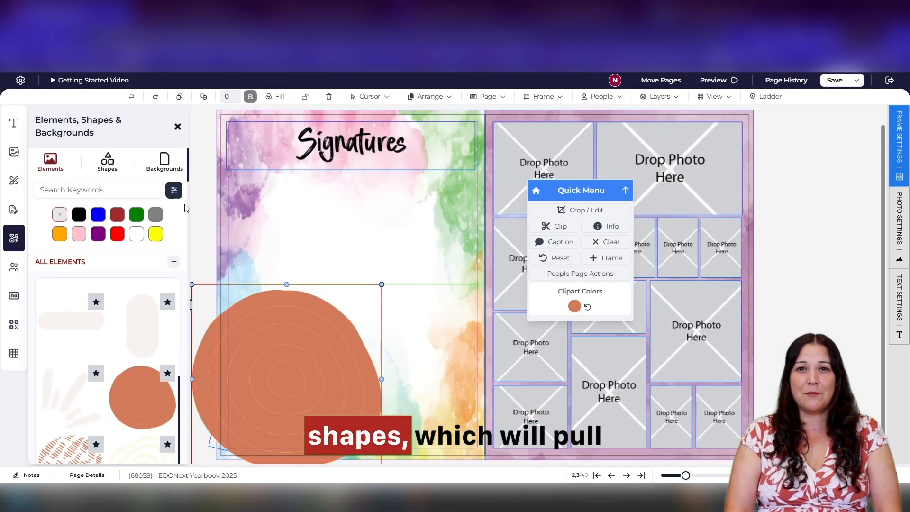
Step: Recolour the organic shape yellow, and delete it from page 2 after moving it slightly inward
{"action": "left_click", "coordinate": [574, 307]}
{"action": "left_click", "coordinate": [667, 373]}
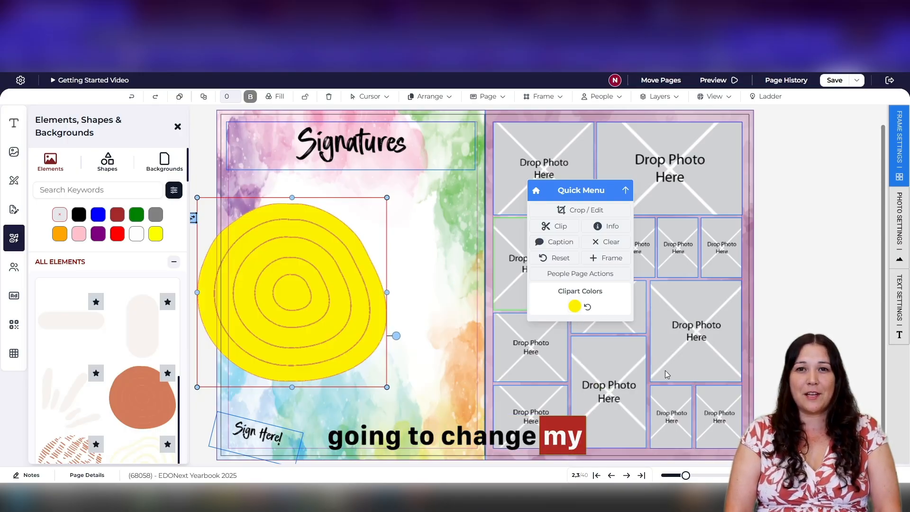
{"action": "left_click_drag", "start_coordinate": [261, 262], "coordinate": [280, 259]}
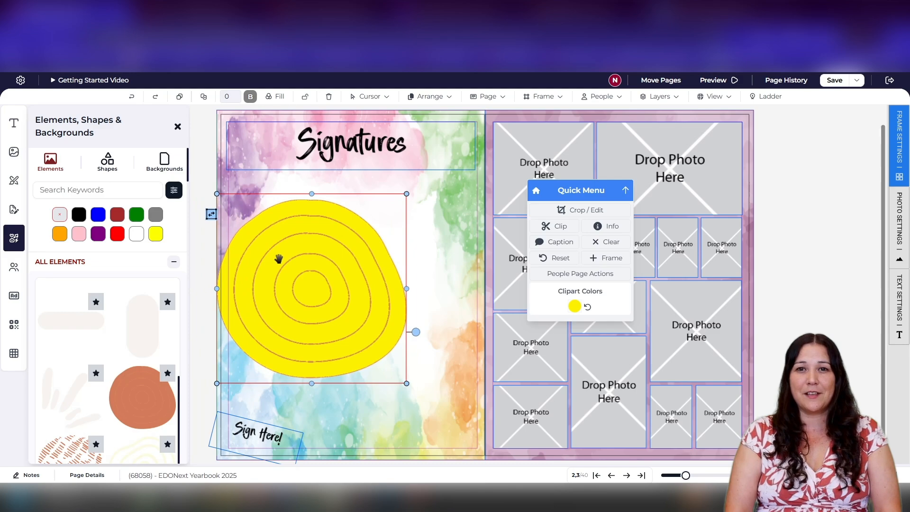
{"action": "key", "text": "Delete"}
Step: Insert the solid black circle from the shapes library on page 2, enlarge it and position it below the Signatures title
{"action": "left_click", "coordinate": [104, 169]}
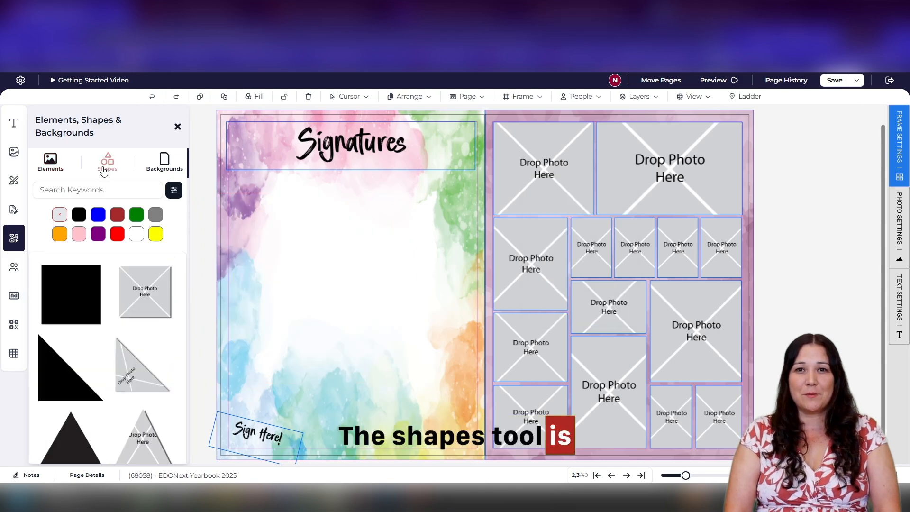
{"action": "scroll", "coordinate": [150, 304], "scroll_direction": "down", "scroll_amount": 6}
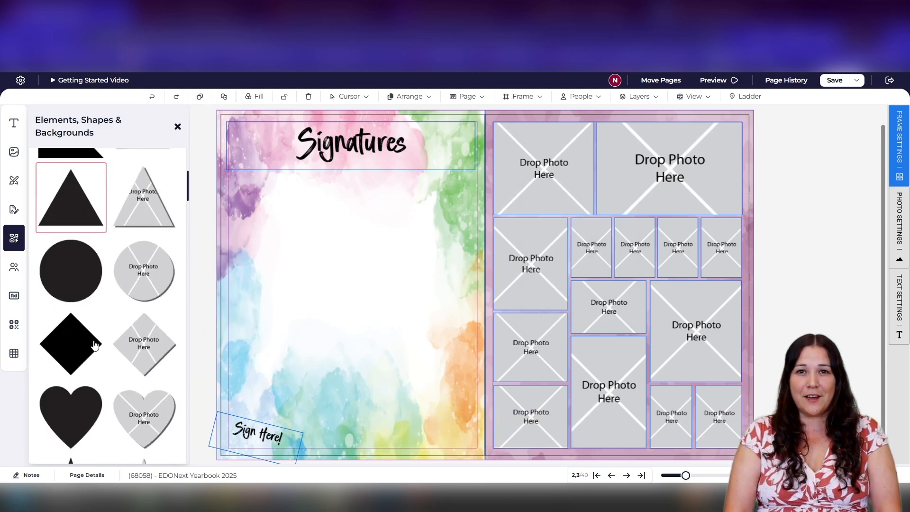
{"action": "scroll", "coordinate": [142, 256], "scroll_direction": "down", "scroll_amount": 5}
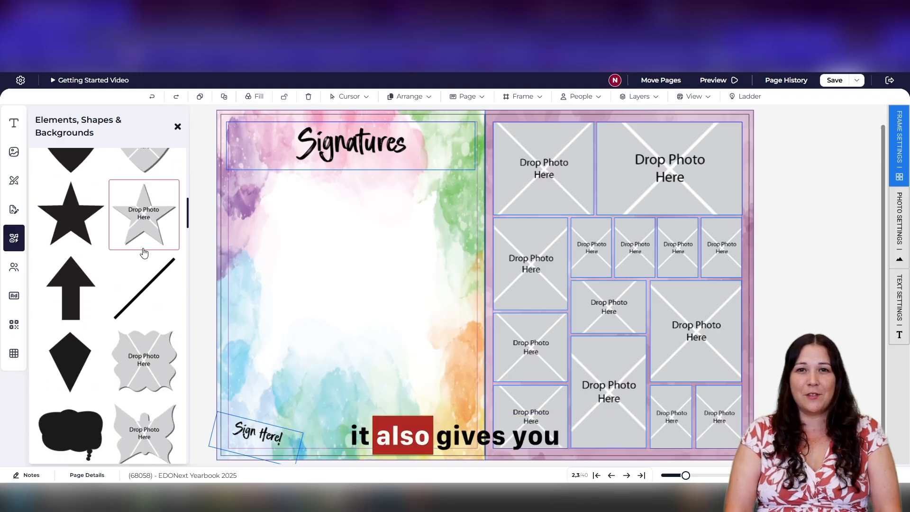
{"action": "scroll", "coordinate": [151, 286], "scroll_direction": "up", "scroll_amount": 6}
{"action": "left_click", "coordinate": [78, 277]}
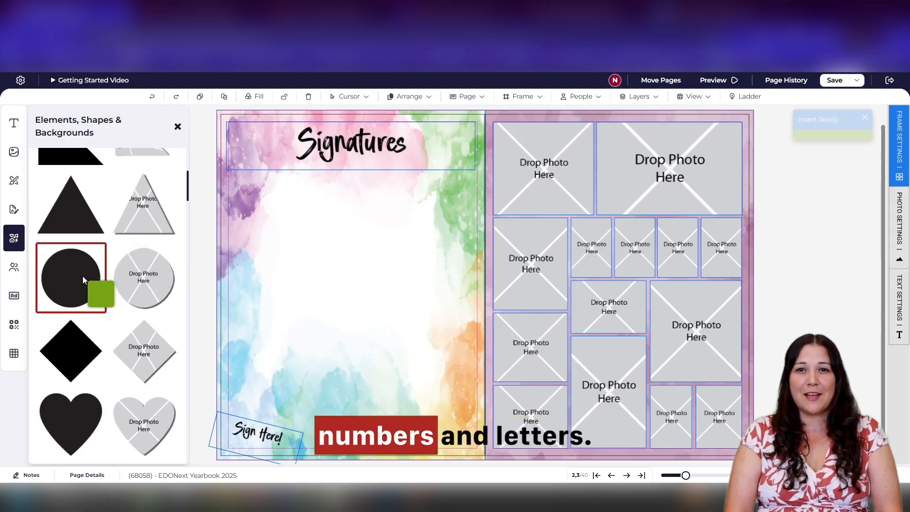
{"action": "left_click", "coordinate": [318, 249]}
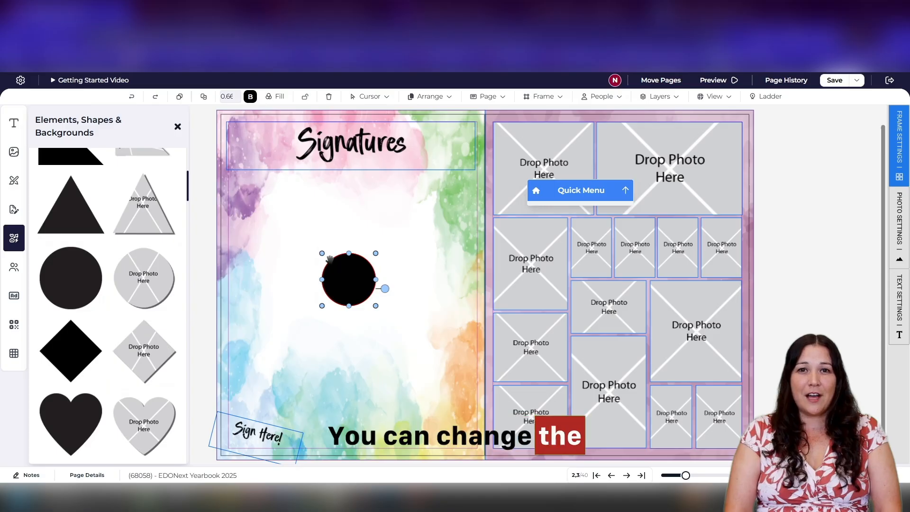
{"action": "left_click_drag", "start_coordinate": [322, 253], "coordinate": [258, 372]}
{"action": "left_click_drag", "start_coordinate": [338, 296], "coordinate": [361, 251]}
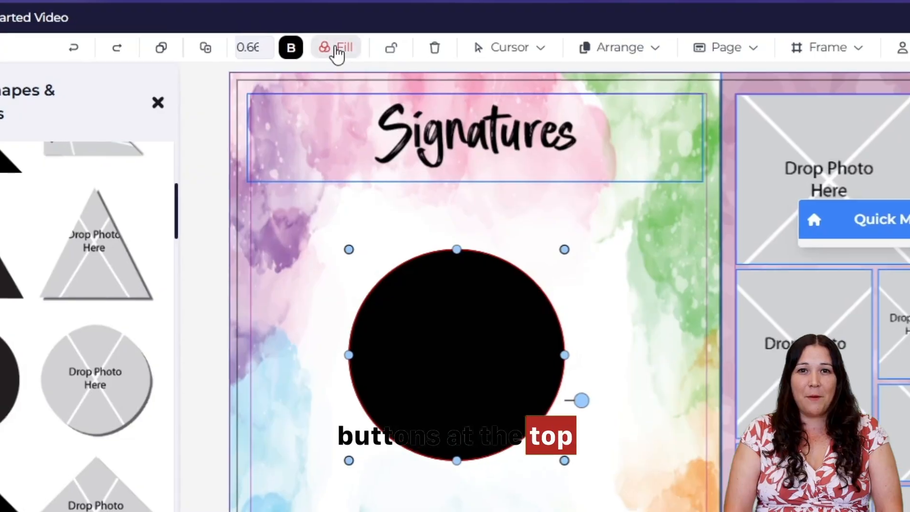
Step: Fill the circle with navy blue and give it a thick light blue border
{"action": "left_click", "coordinate": [275, 97]}
{"action": "left_click", "coordinate": [388, 205]}
{"action": "left_click", "coordinate": [290, 48]}
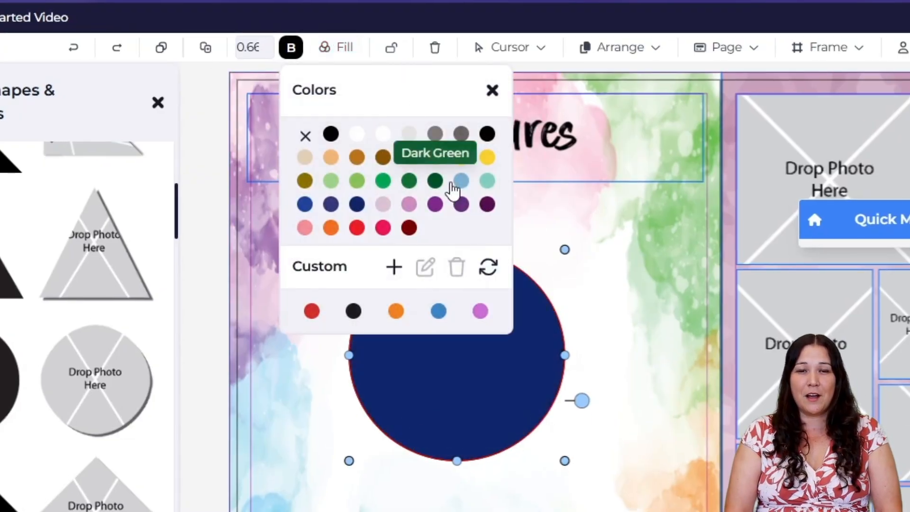
{"action": "left_click", "coordinate": [291, 47]}
{"action": "left_click", "coordinate": [266, 45]}
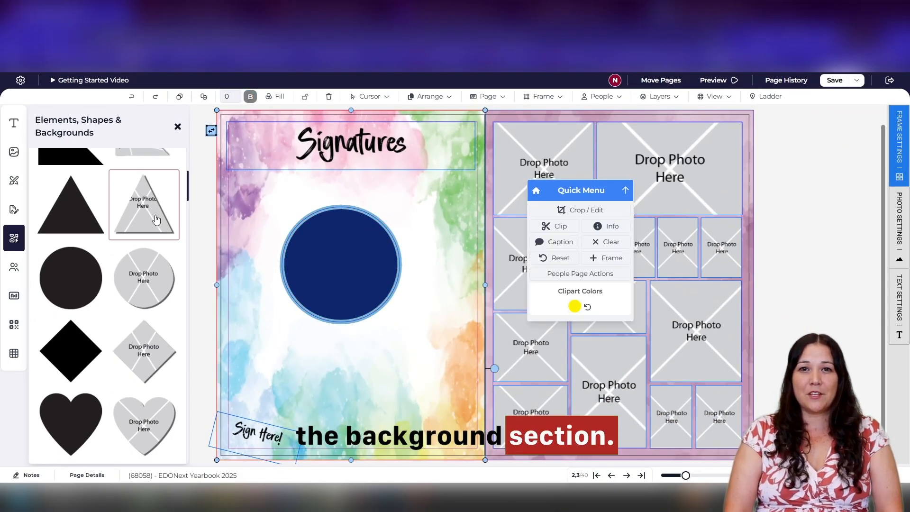
Step: Apply the watercolor 48 background from the Most Popular - High School backgrounds to page 2
{"action": "scroll", "coordinate": [153, 221], "scroll_direction": "up", "scroll_amount": 5}
{"action": "left_click", "coordinate": [167, 164]}
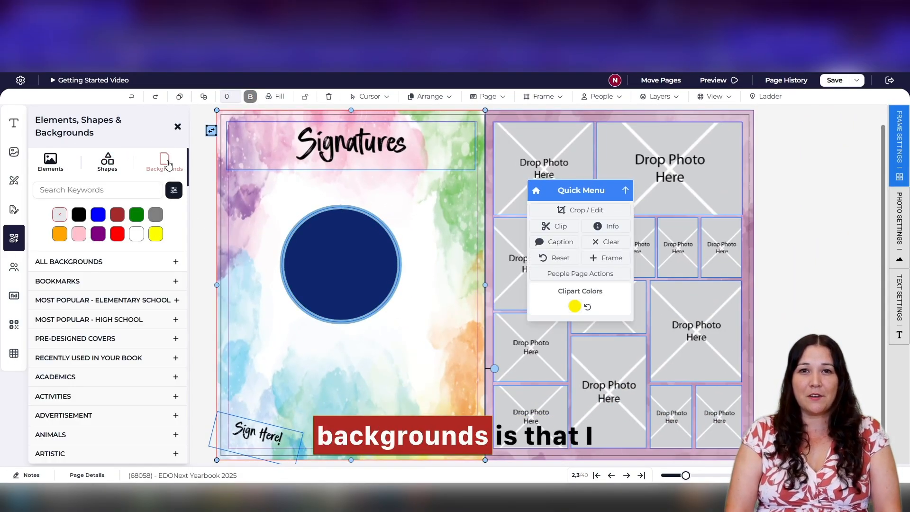
{"action": "left_click", "coordinate": [94, 284]}
{"action": "left_click", "coordinate": [91, 351]}
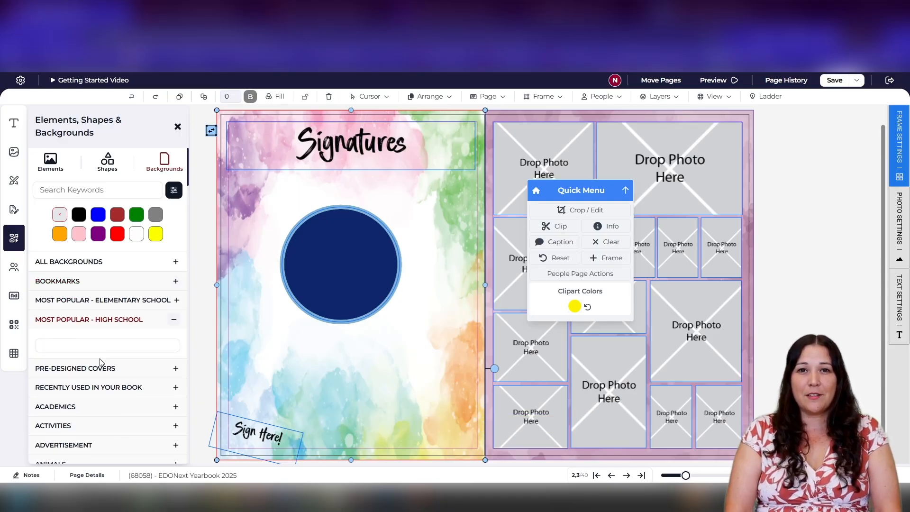
{"action": "left_click_drag", "start_coordinate": [133, 401], "coordinate": [422, 294]}
{"action": "scroll", "coordinate": [113, 395], "scroll_direction": "down", "scroll_amount": 2}
{"action": "left_click_drag", "start_coordinate": [116, 385], "coordinate": [387, 334]}
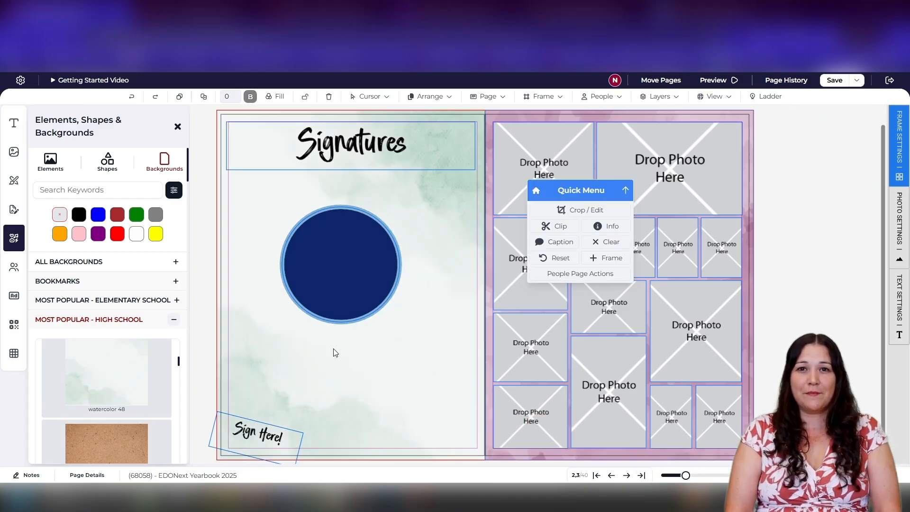
Step: Apply the Cover 172 chalkboard background across pages 2 and 3 and close the backgrounds library
{"action": "scroll", "coordinate": [126, 388], "scroll_direction": "down", "scroll_amount": 5}
{"action": "left_click_drag", "start_coordinate": [126, 383], "coordinate": [411, 363]}
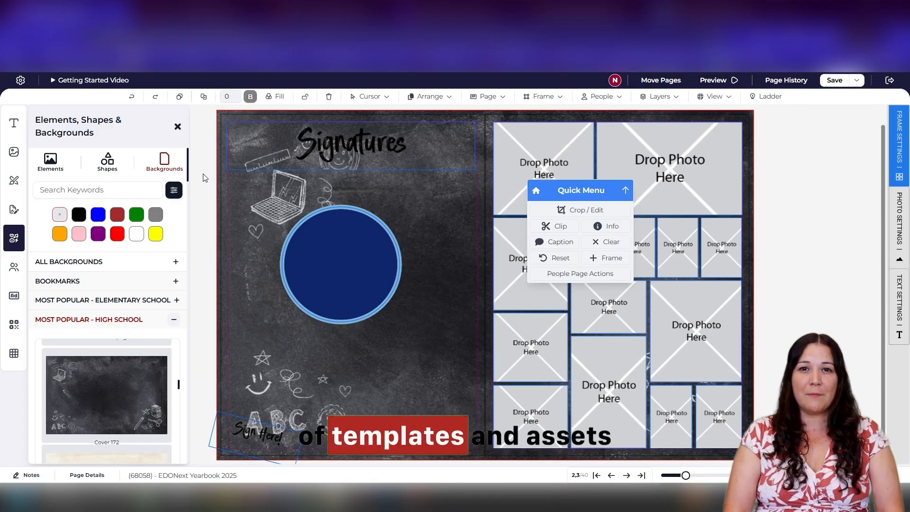
{"action": "left_click", "coordinate": [178, 127]}
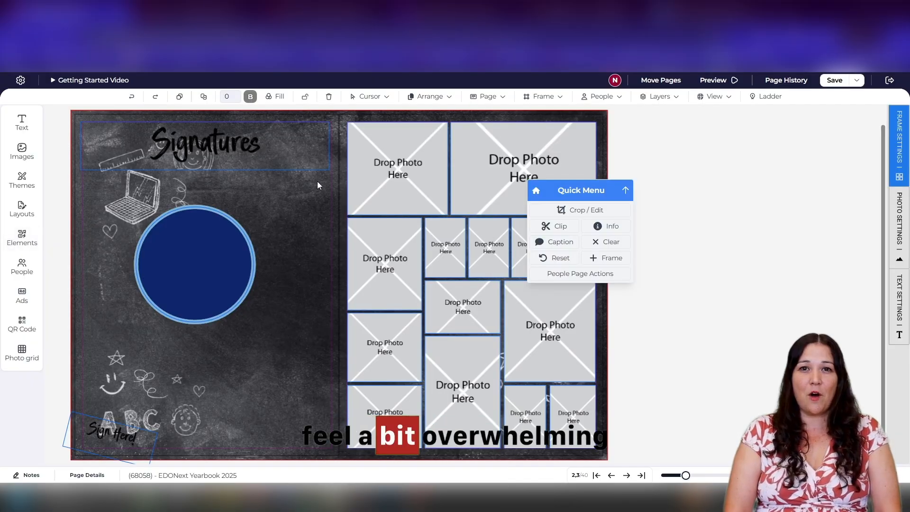
Step: Leave the page designer without saving and open the Explore Backgrounds & Clipart resources from the help options
{"action": "left_click", "coordinate": [890, 80]}
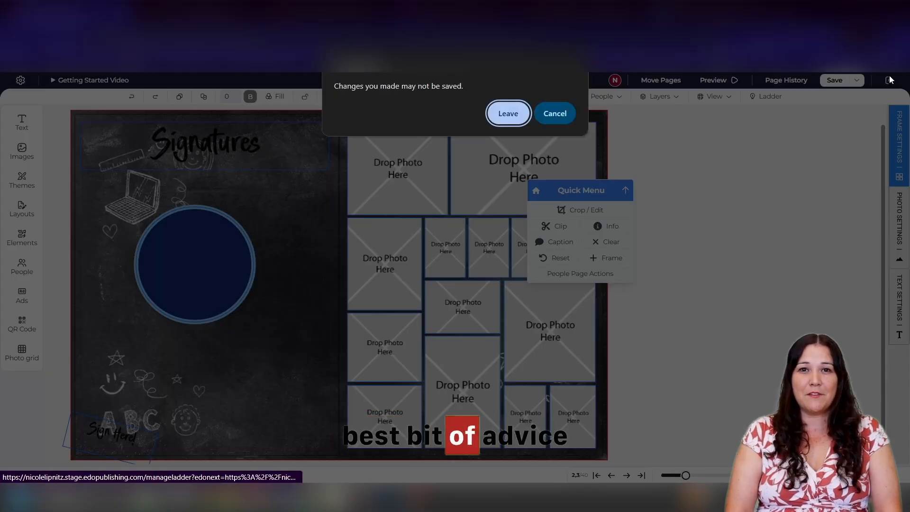
{"action": "left_click", "coordinate": [498, 116]}
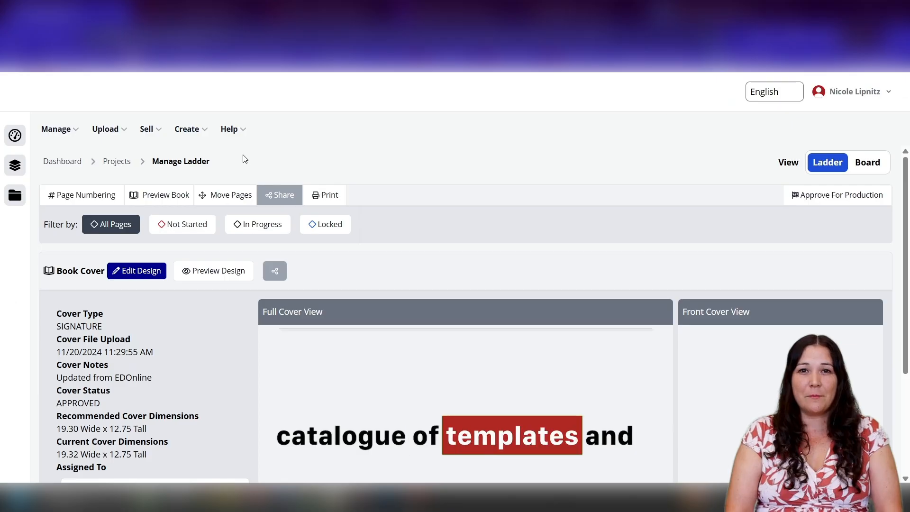
{"action": "left_click", "coordinate": [230, 132]}
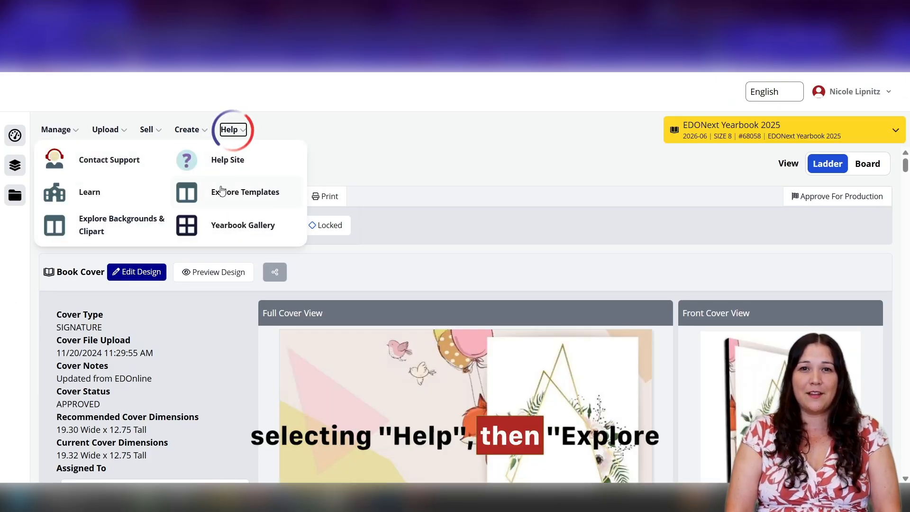
{"action": "left_click", "coordinate": [143, 236]}
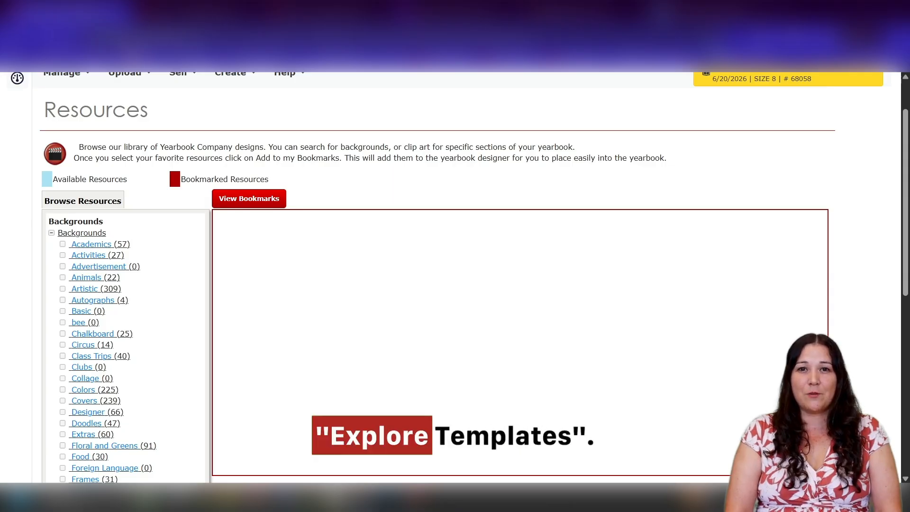
Step: Bookmark the Grit Autograph BG Spread from the Autographs background category
{"action": "left_click", "coordinate": [93, 300]}
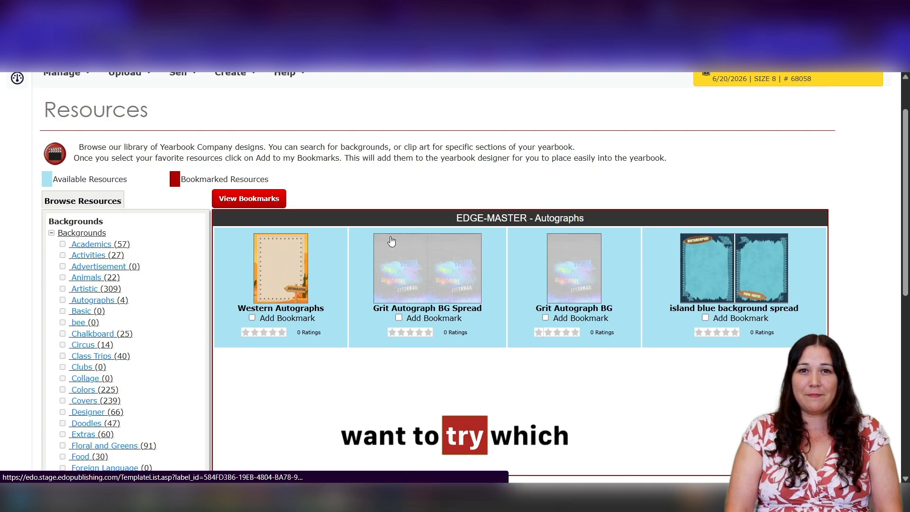
{"action": "left_click", "coordinate": [398, 317]}
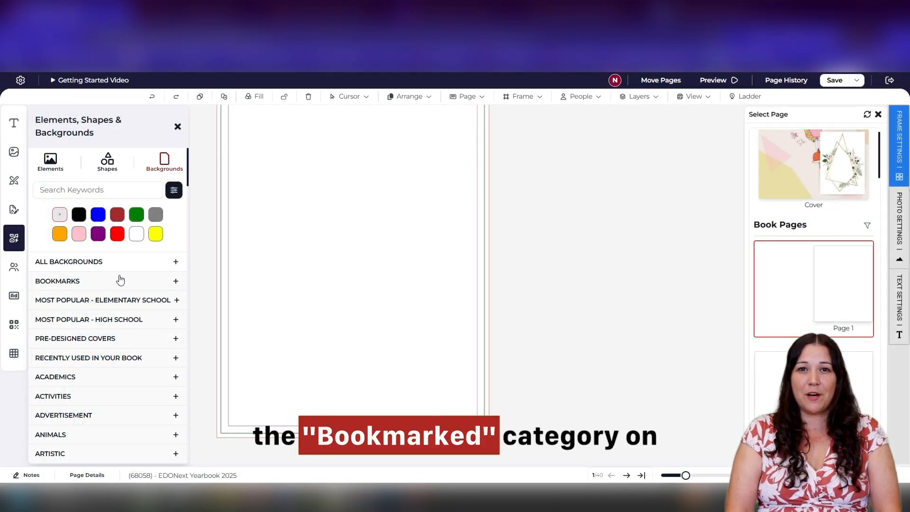
Step: Look through the bookmarked backgrounds in the page designer and close the backgrounds library
{"action": "left_click", "coordinate": [85, 283]}
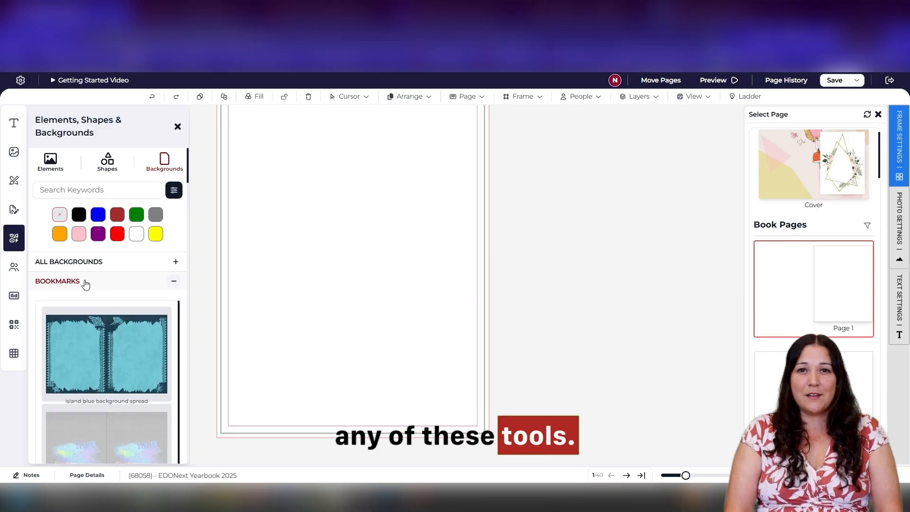
{"action": "scroll", "coordinate": [85, 282], "scroll_direction": "down", "scroll_amount": 3}
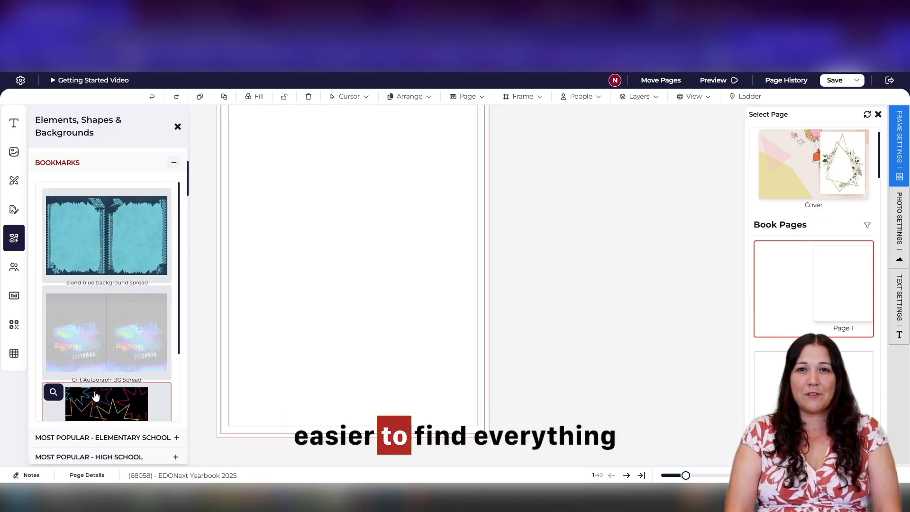
{"action": "scroll", "coordinate": [94, 396], "scroll_direction": "down", "scroll_amount": 2}
{"action": "scroll", "coordinate": [95, 396], "scroll_direction": "up", "scroll_amount": 2}
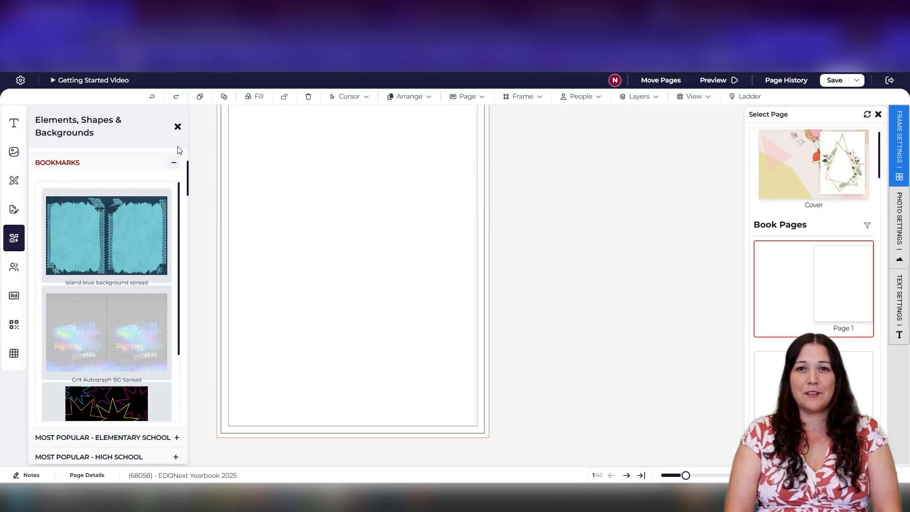
{"action": "left_click", "coordinate": [178, 126]}
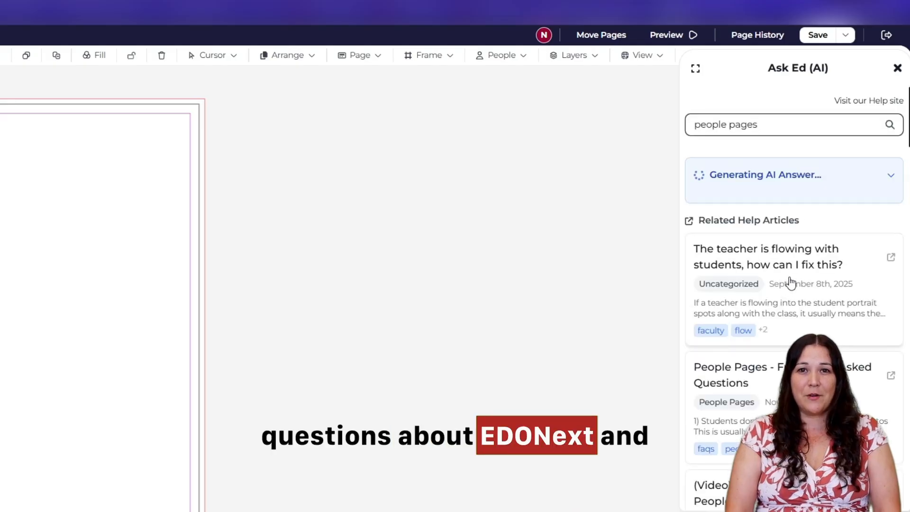
Step: Look through the related help articles on people pages in Ask Ed (AI)
{"action": "scroll", "coordinate": [790, 283], "scroll_direction": "down", "scroll_amount": 4}
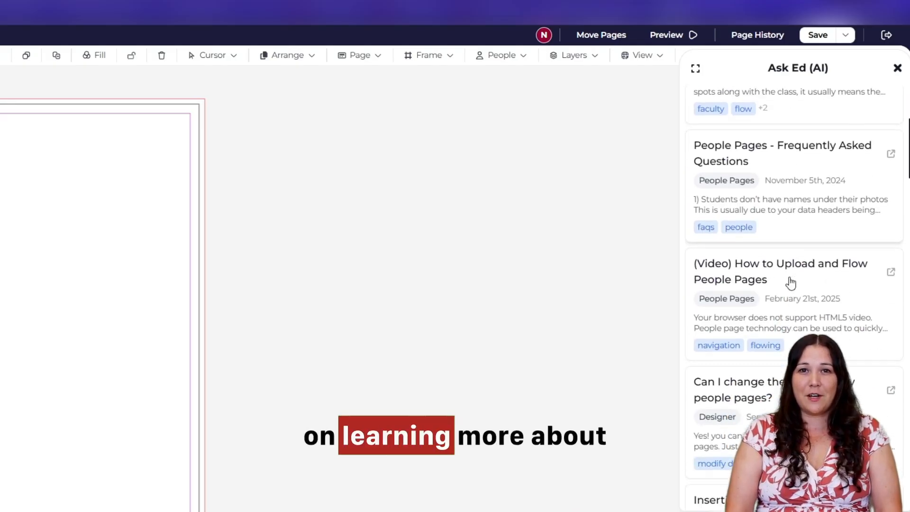
{"action": "scroll", "coordinate": [791, 287], "scroll_direction": "up", "scroll_amount": 4}
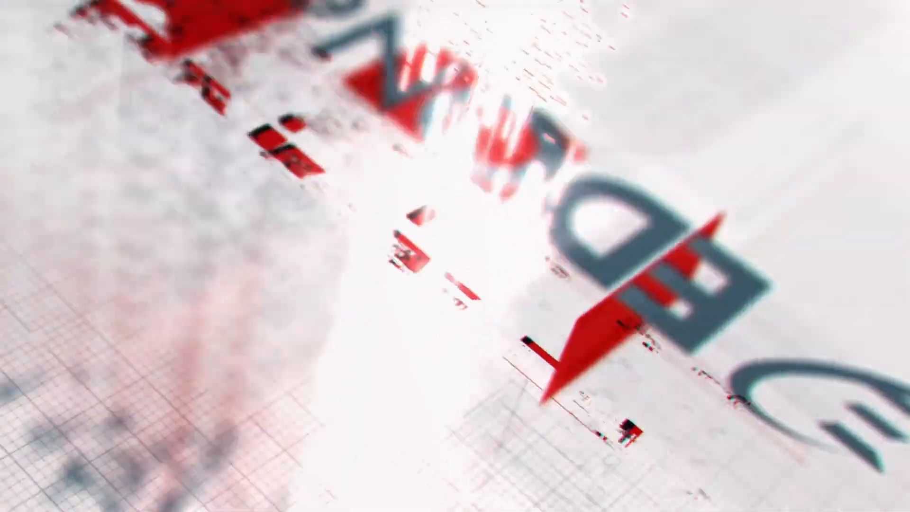